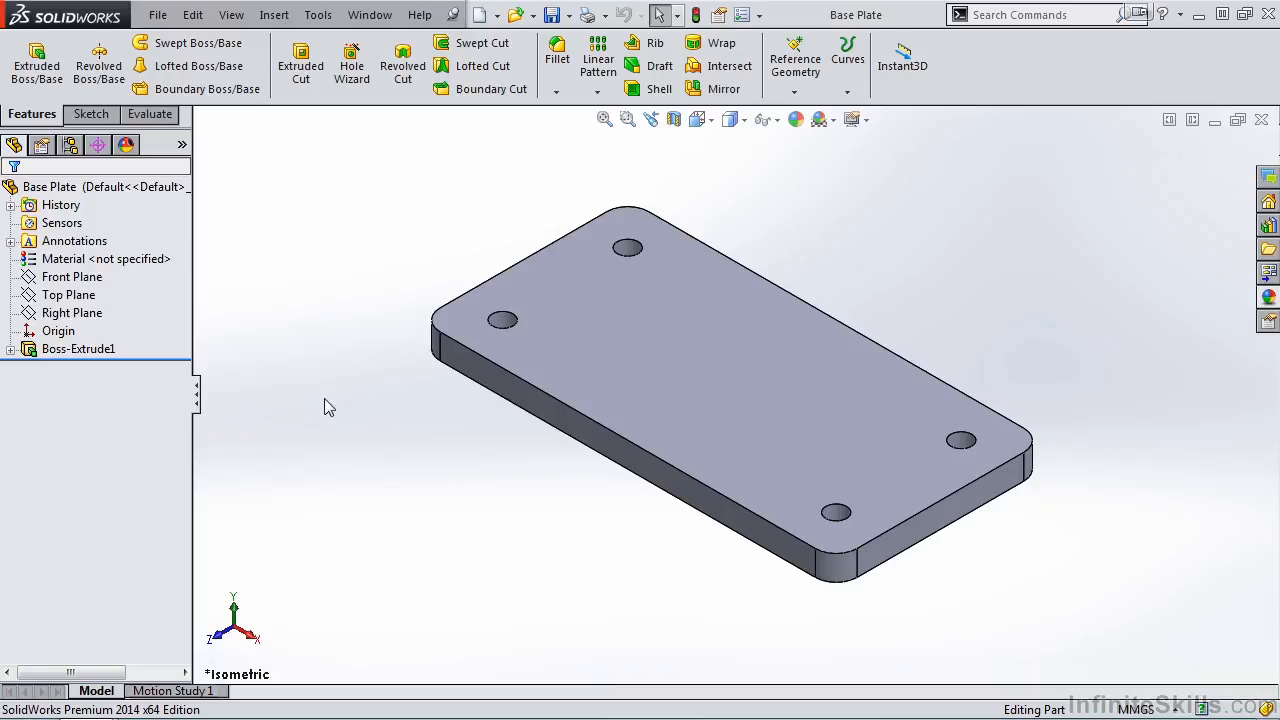
- Make a new assembly from the open part and place the Base Plate as its first component
mouse_move(86, 700)
click(160, 17)
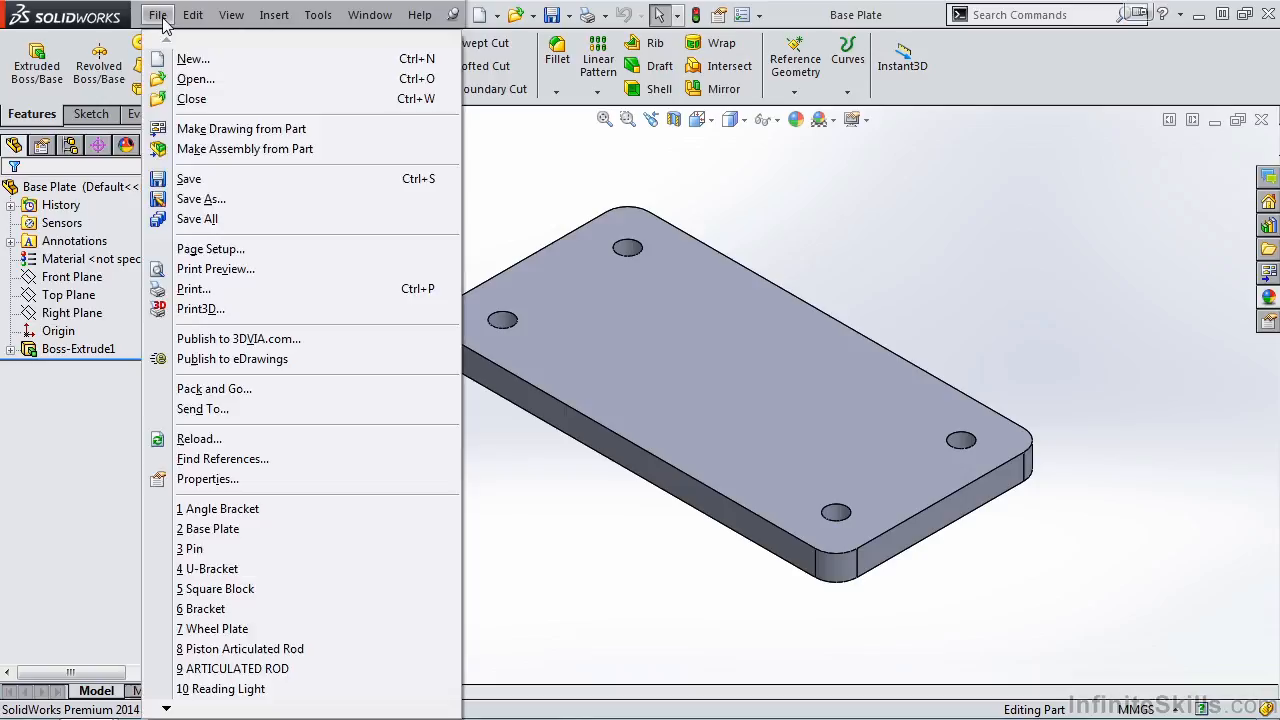
click(226, 152)
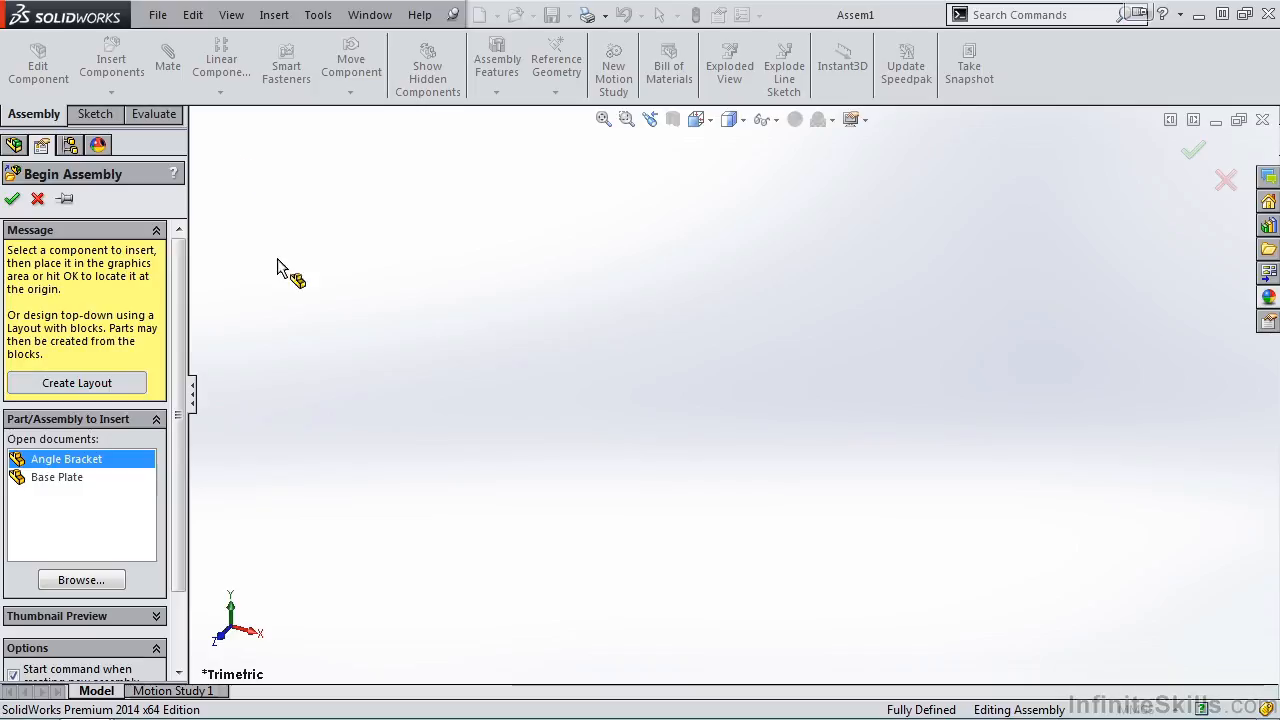
click(68, 484)
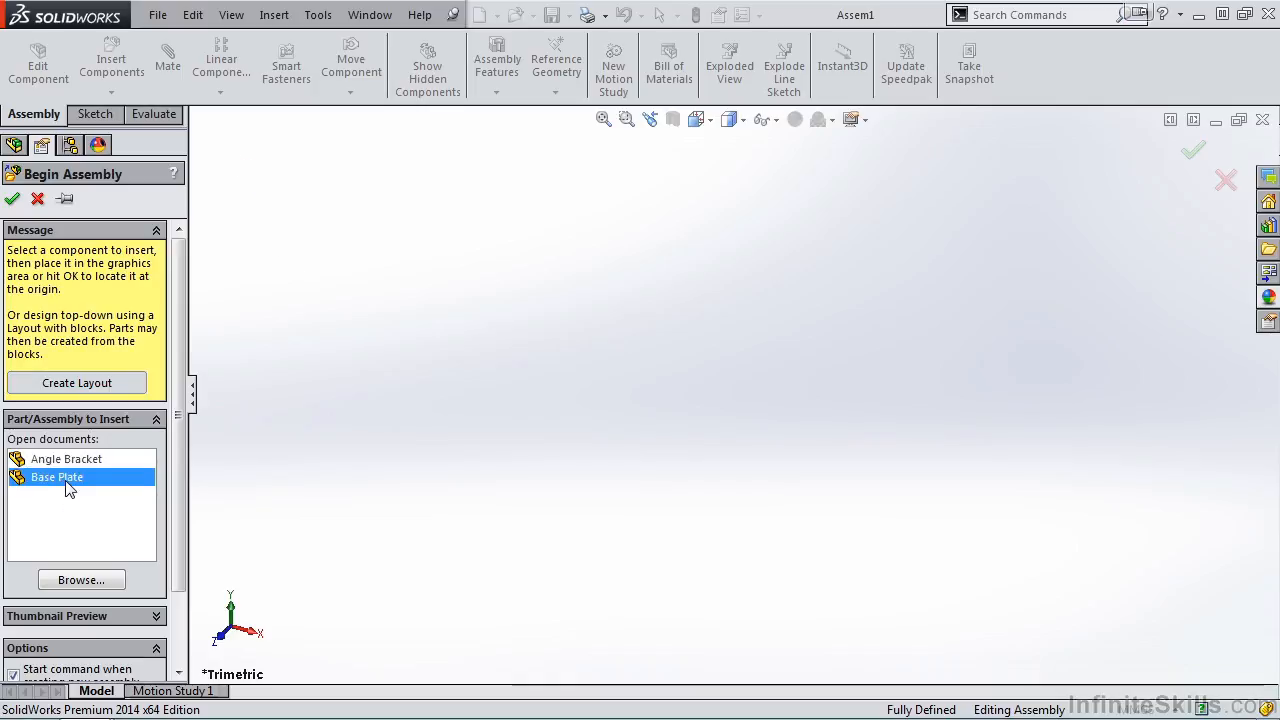
click(757, 427)
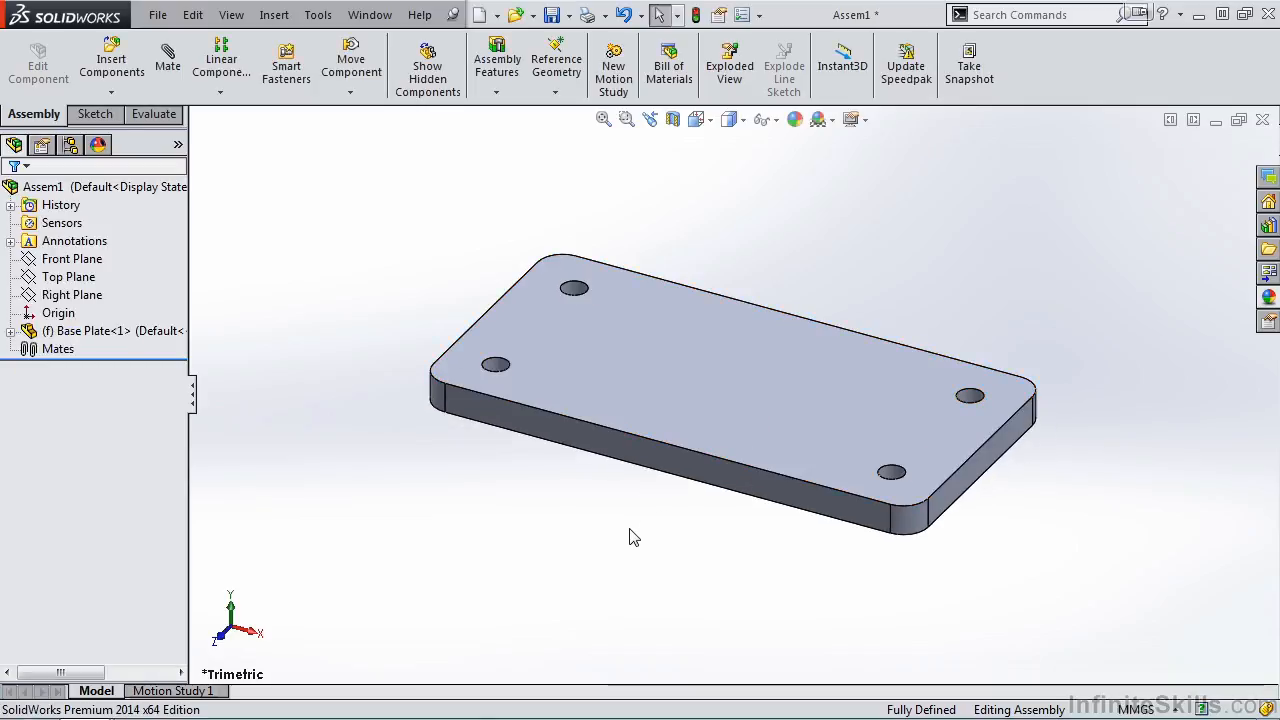
- Insert the Angle Bracket into the assembly, placed freely beside the short end of the base plate
click(118, 66)
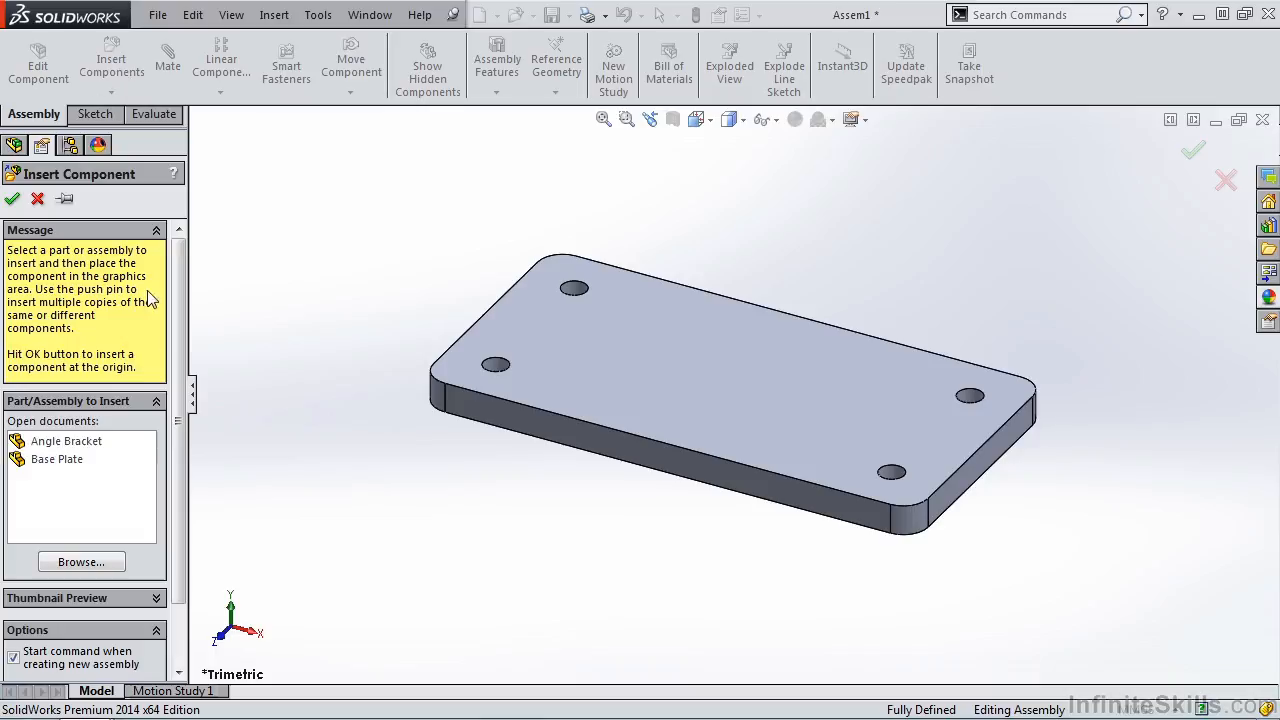
click(95, 442)
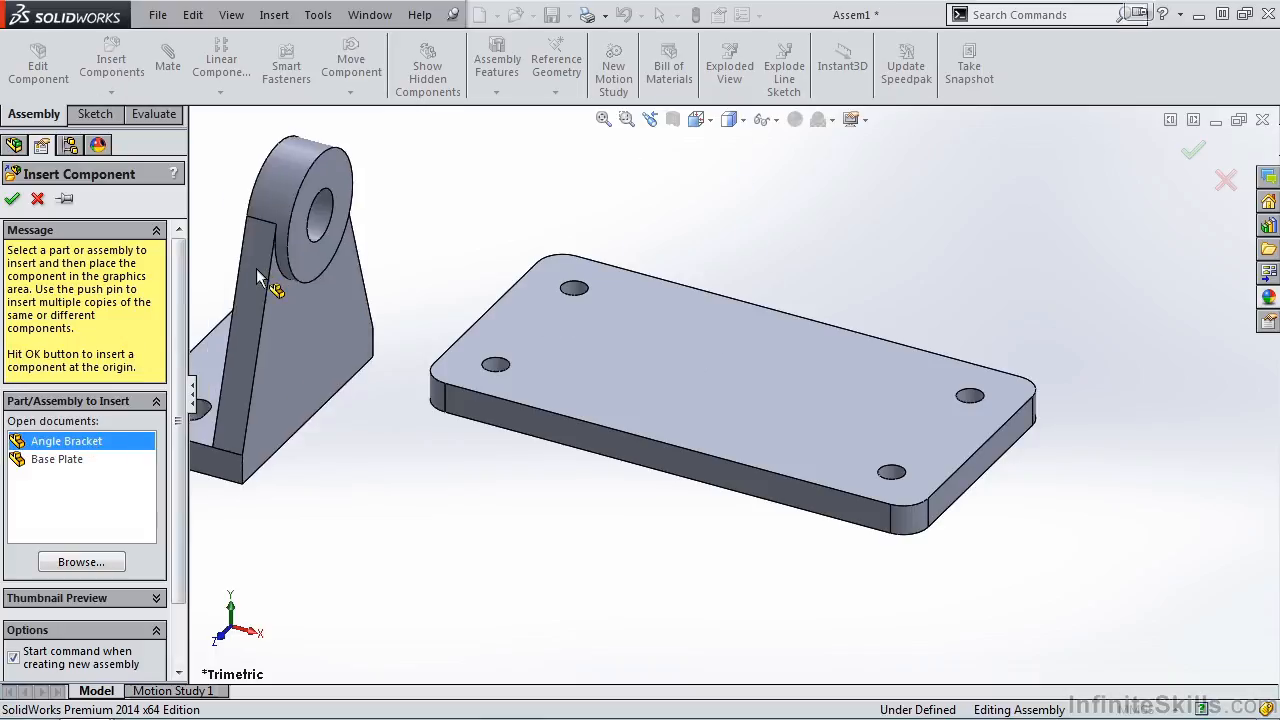
click(373, 150)
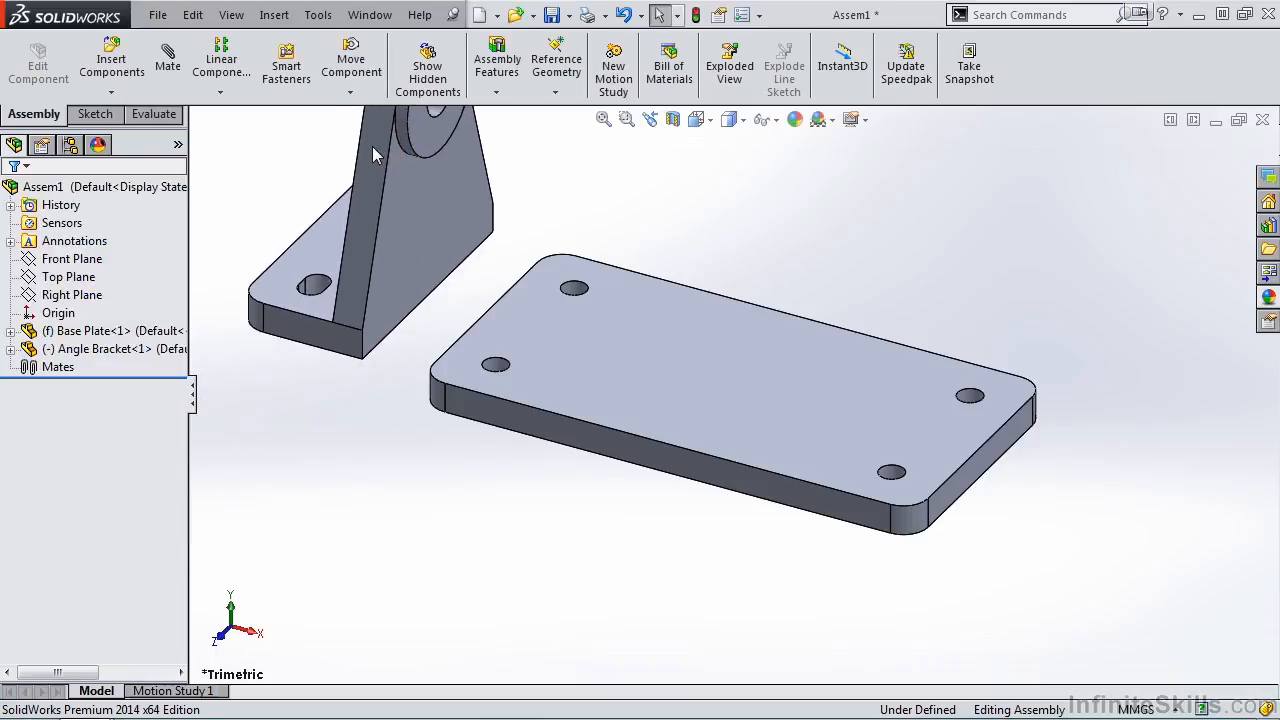
key(f)
scroll(565, 298, down, 4)
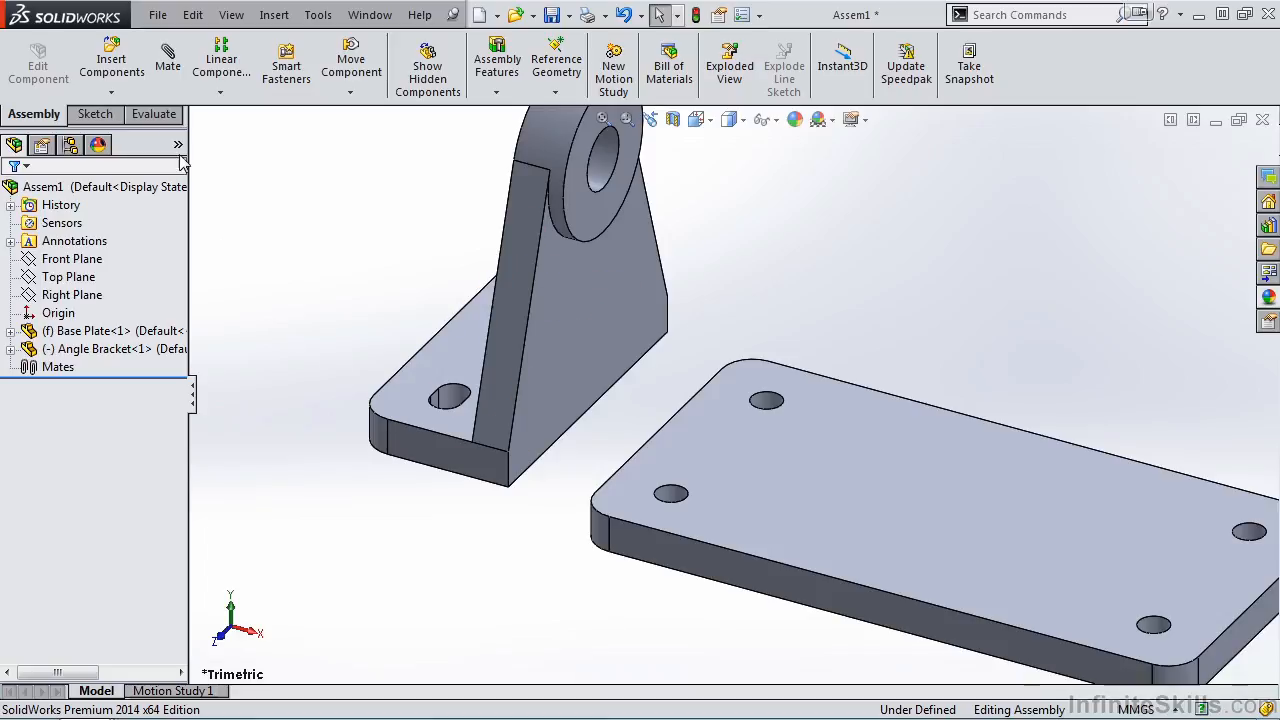
- Add a coincident mate between the base plate's top face and the angle bracket's underside
click(168, 62)
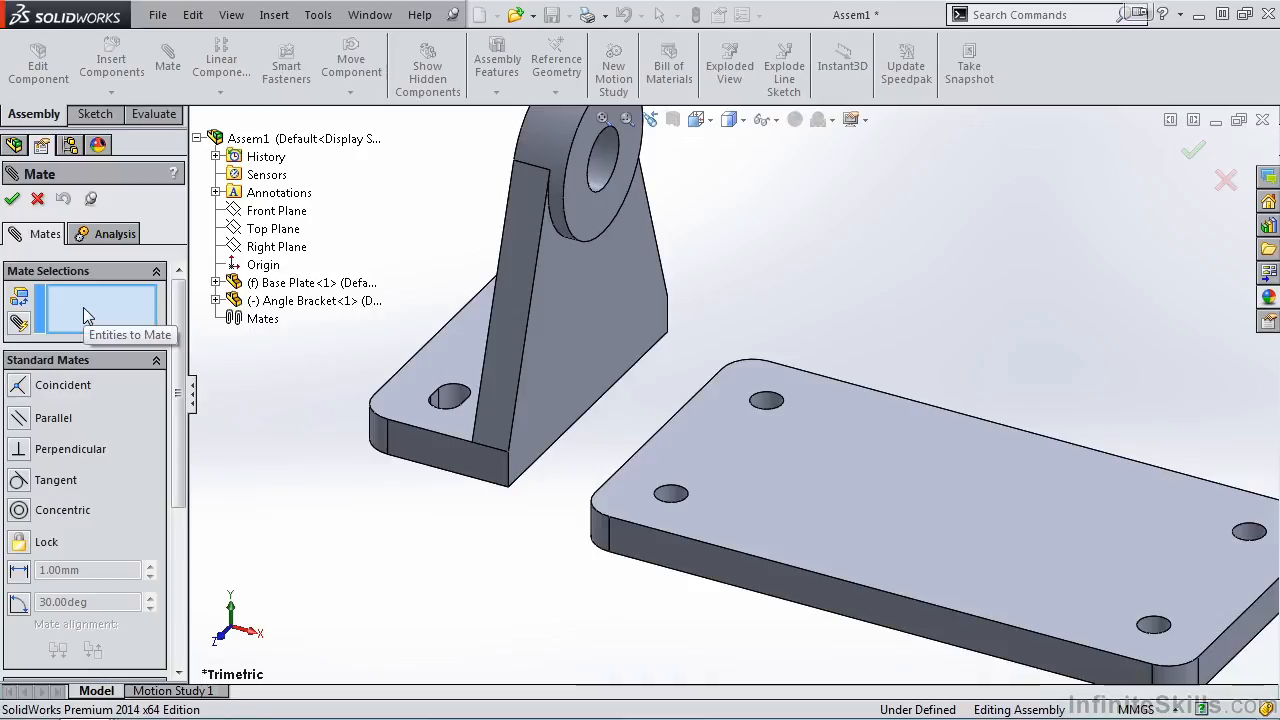
click(802, 480)
middle_drag(586, 603, 566, 449)
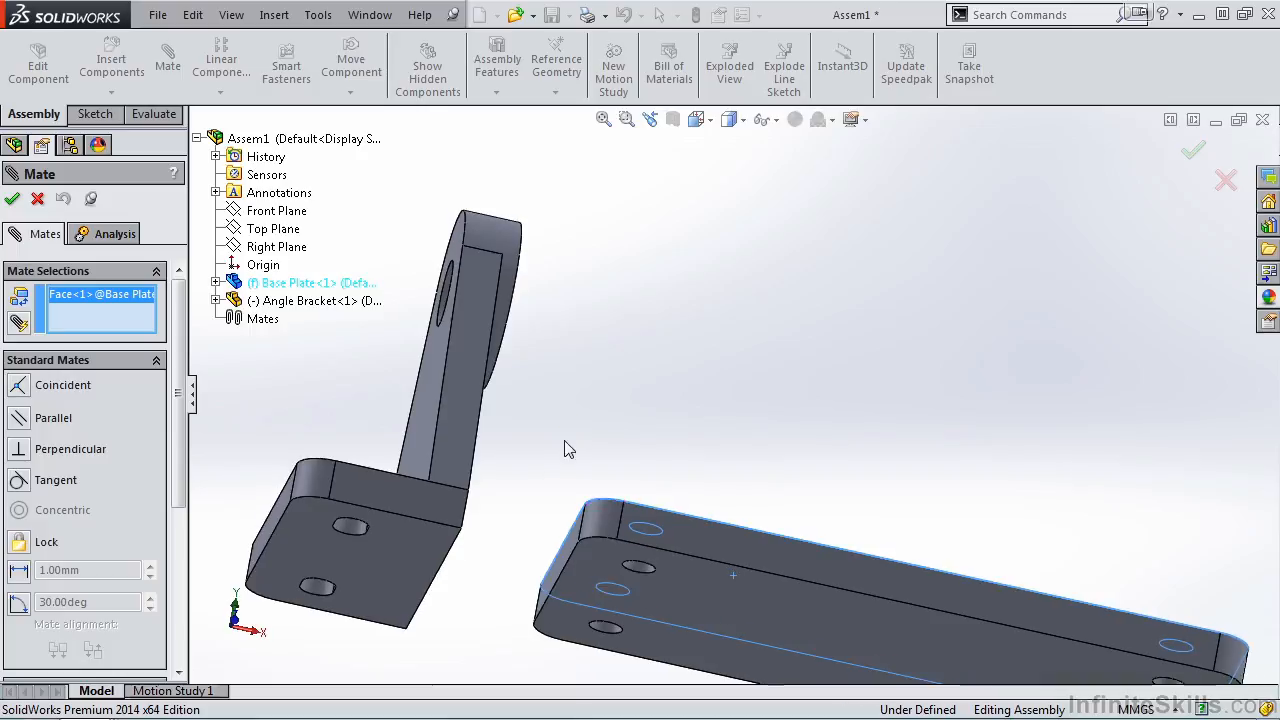
click(402, 566)
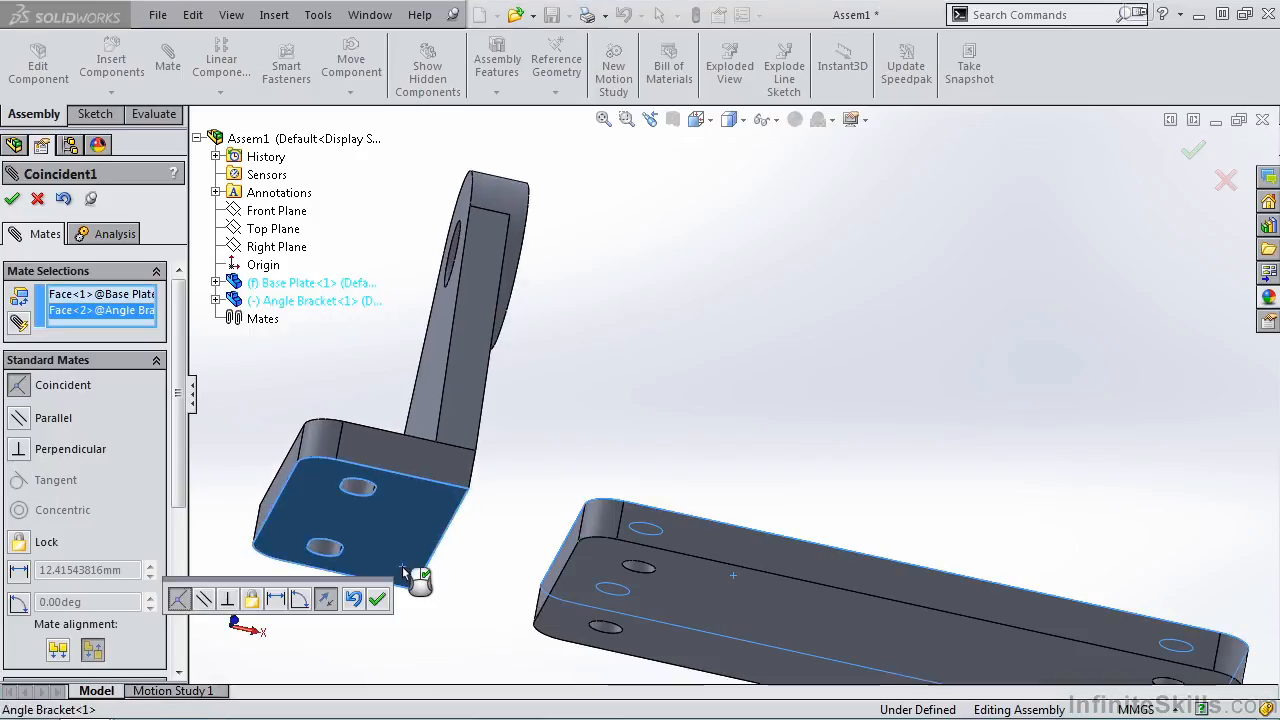
drag(390, 588, 925, 266)
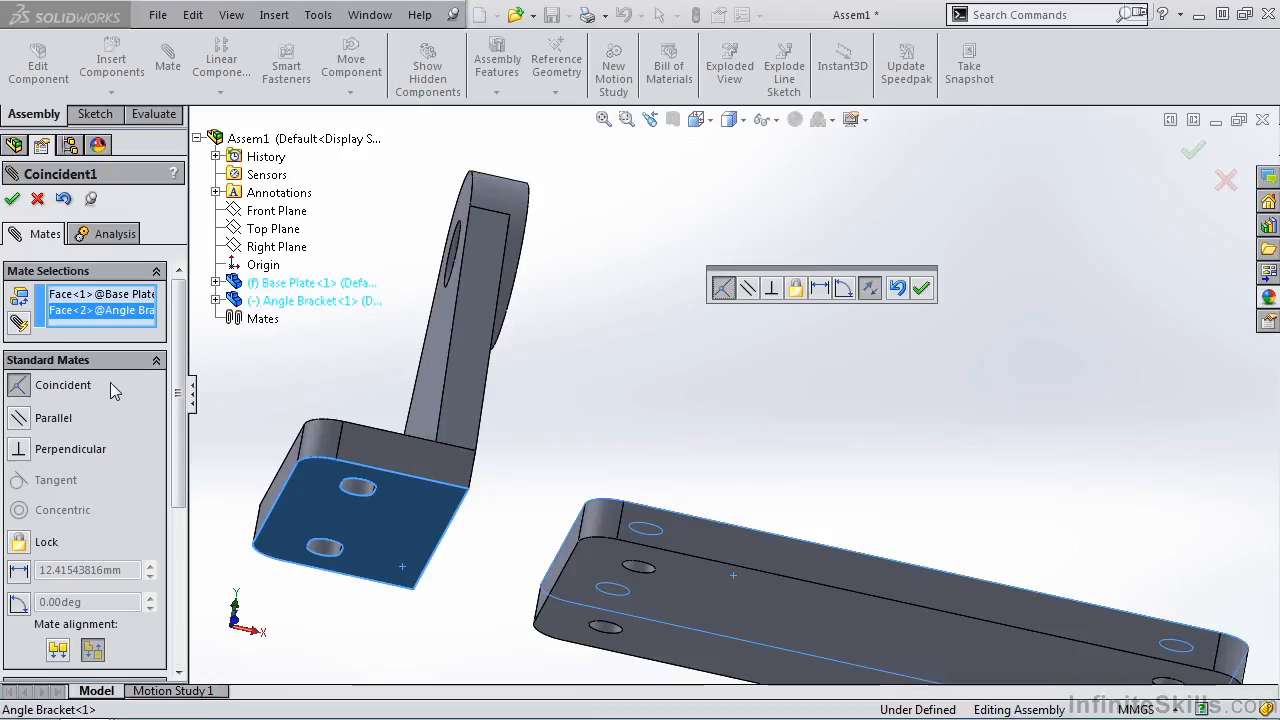
scroll(679, 479, up, 1)
scroll(713, 444, up, 1)
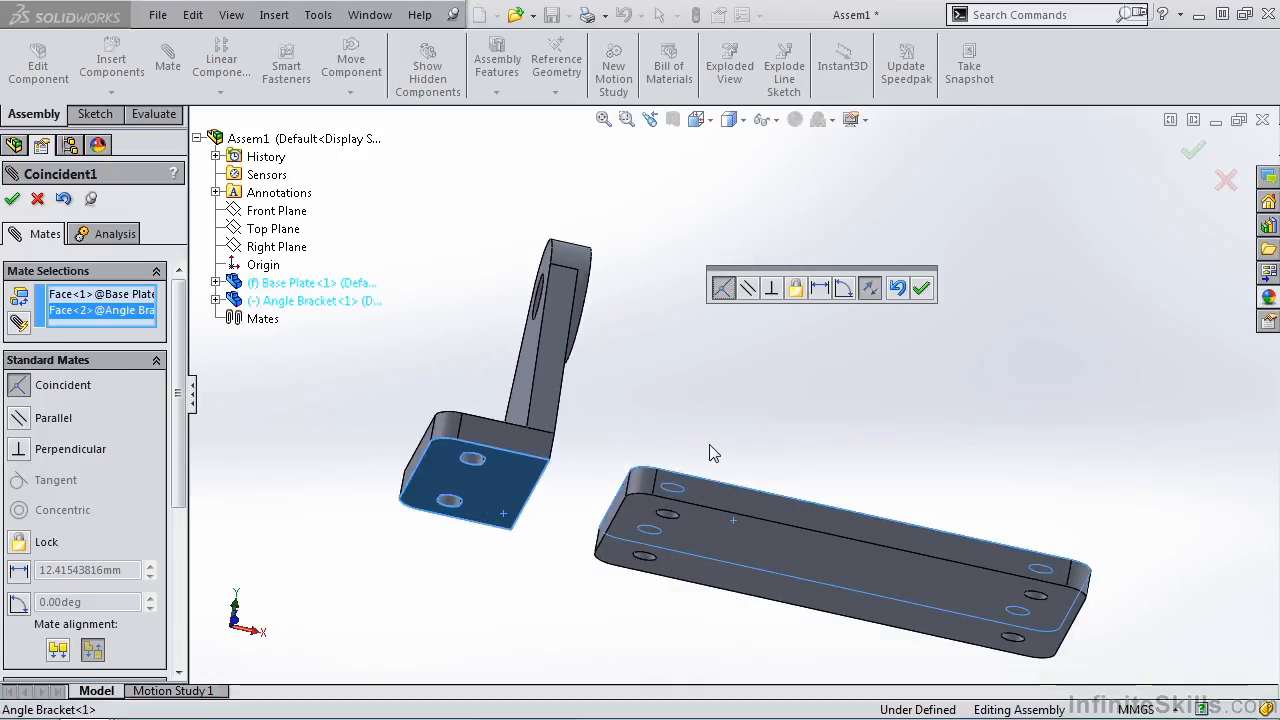
middle_drag(732, 421, 700, 480)
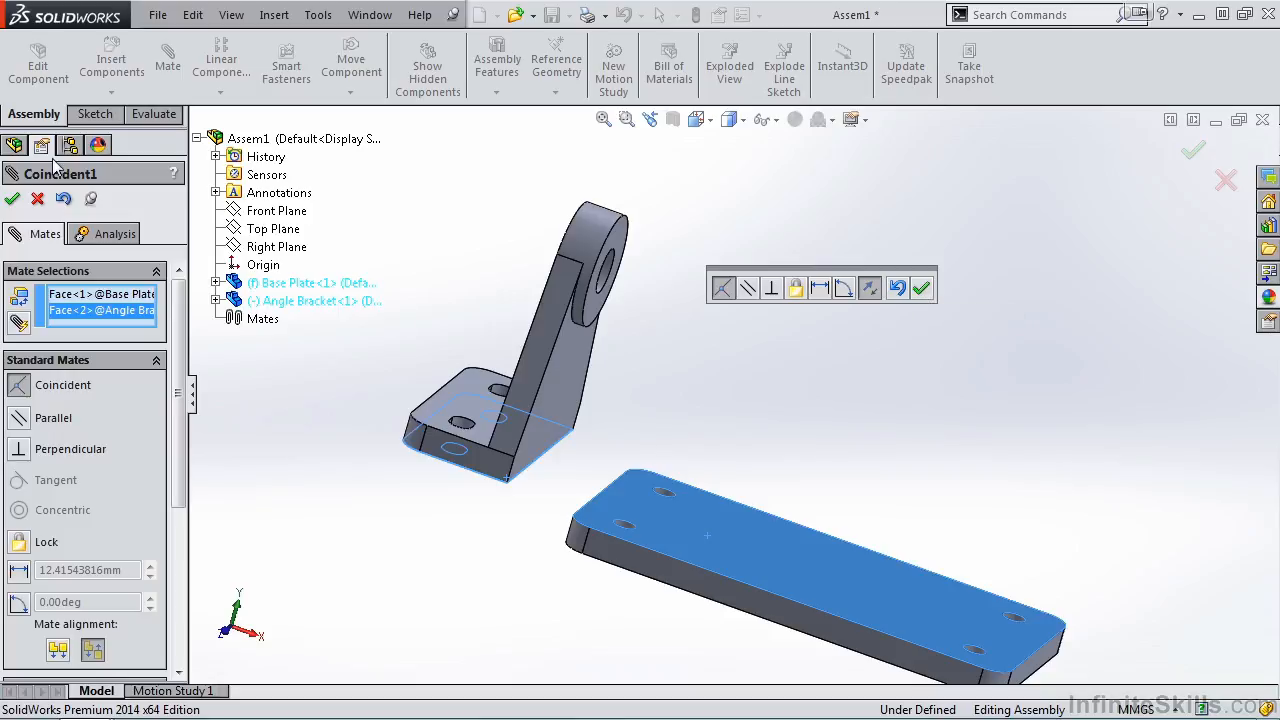
click(12, 200)
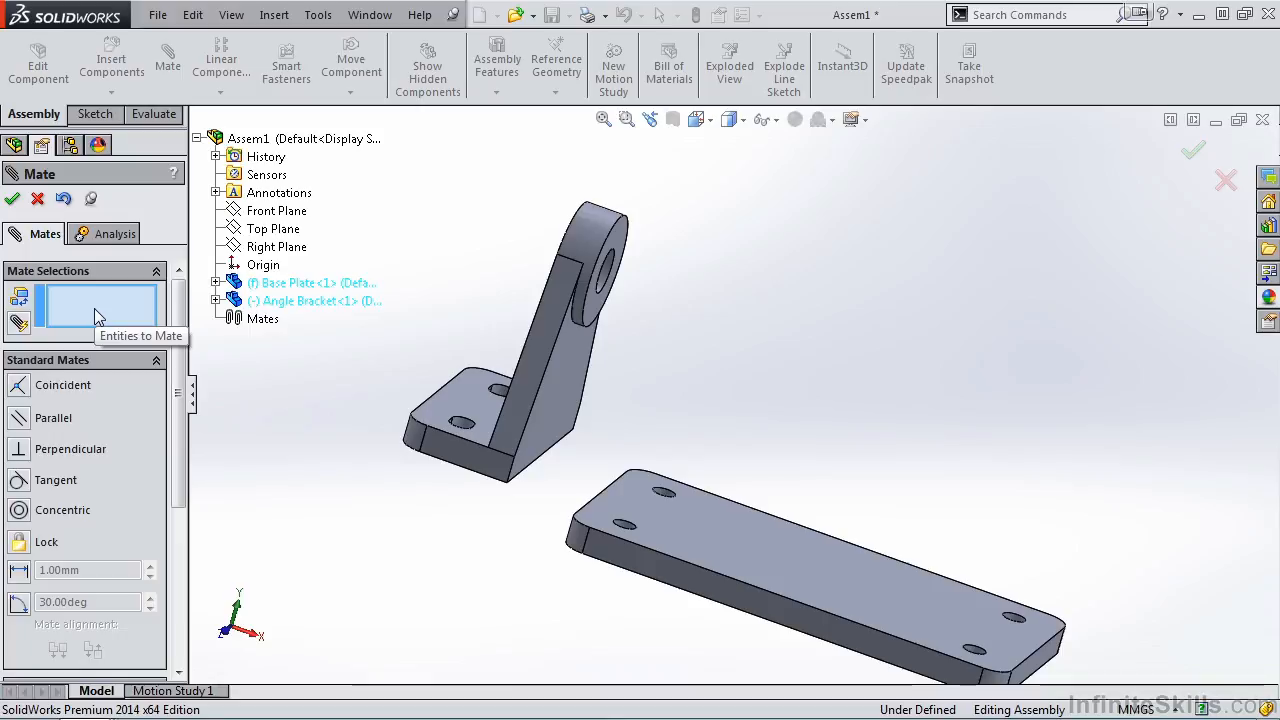
- Mate the front side face of the bracket's base coincident with the base plate's long side face
click(468, 457)
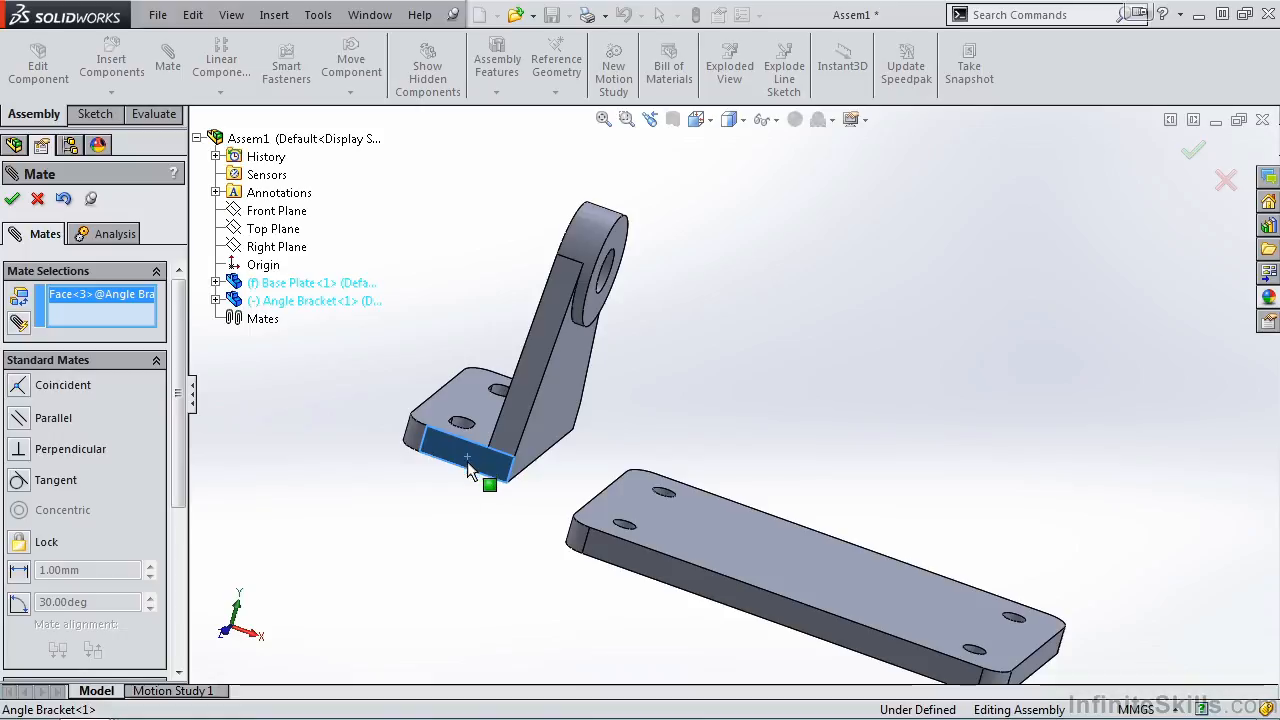
click(633, 562)
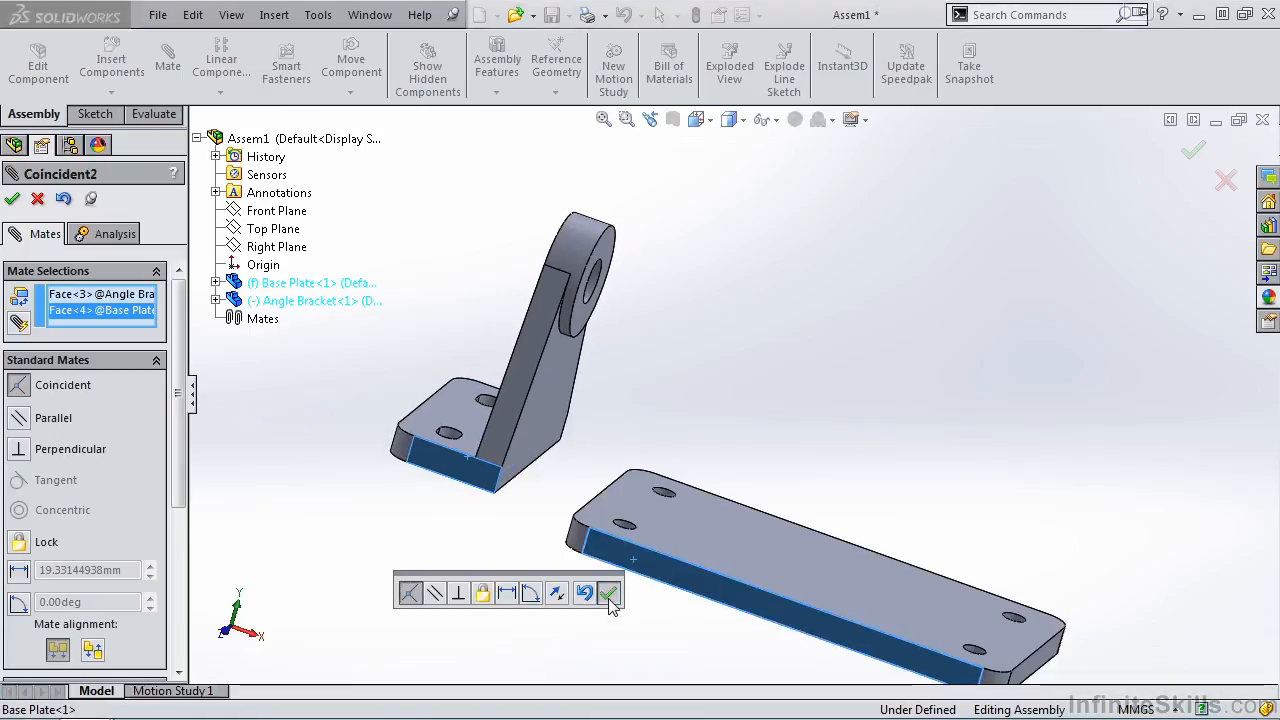
click(608, 593)
- Mate the end faces of the base plate and the bracket's base coincident, and finish mating
middle_drag(615, 610, 654, 583)
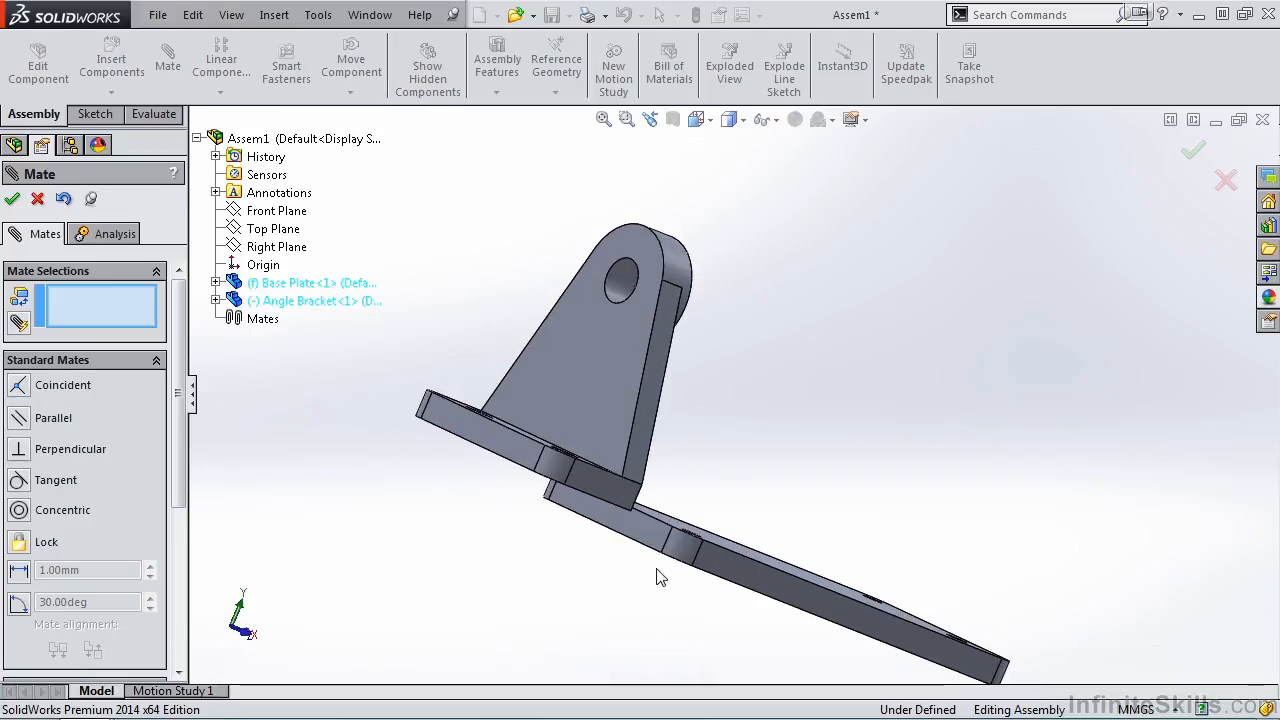
click(648, 545)
click(535, 458)
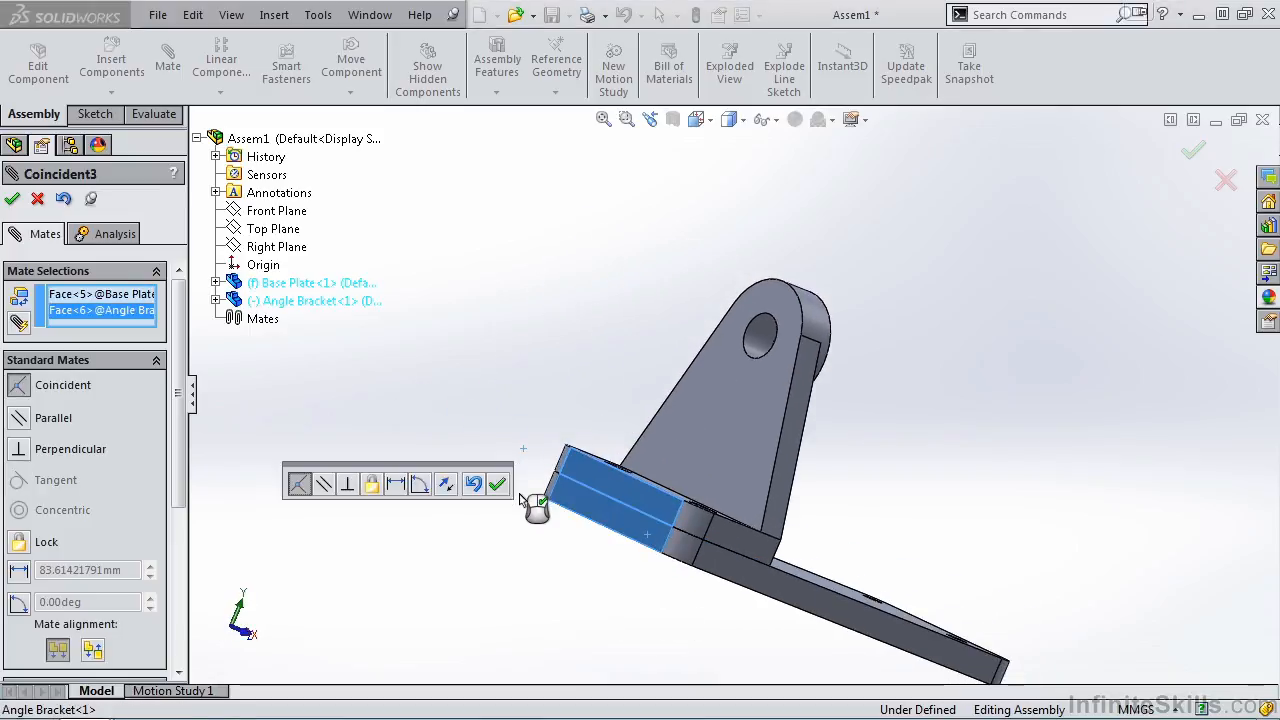
click(498, 485)
middle_drag(688, 593, 600, 632)
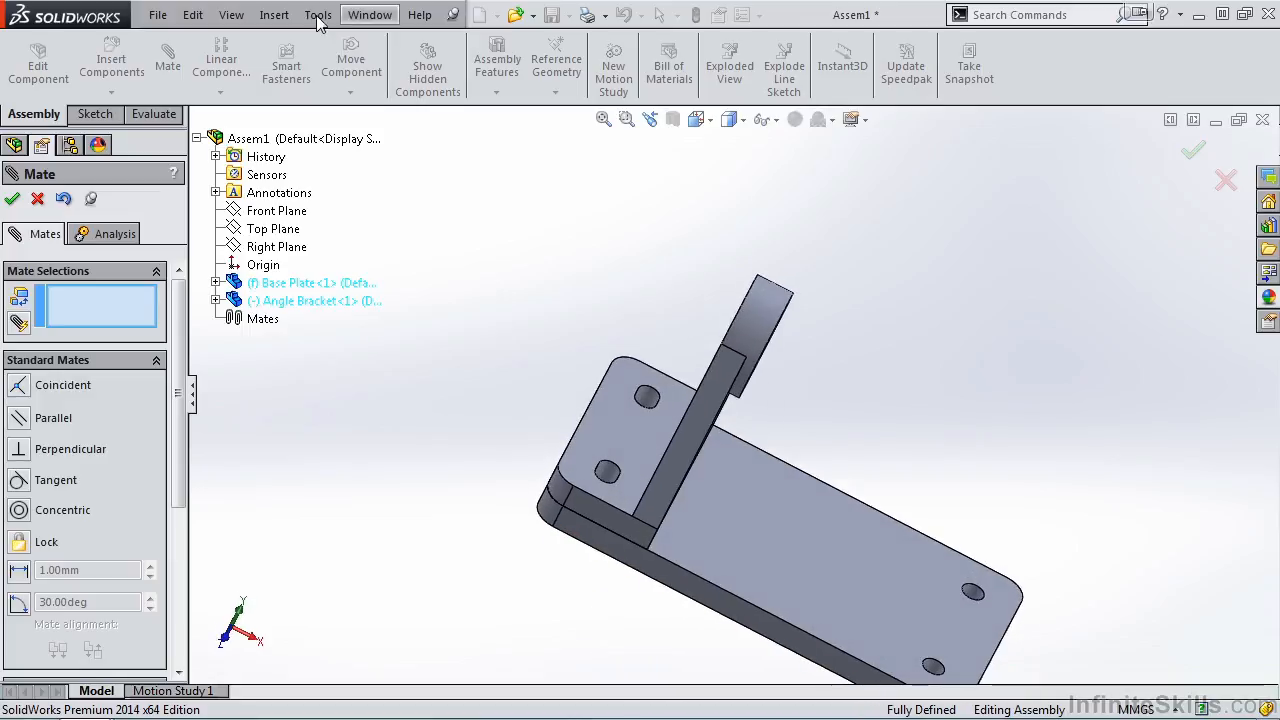
click(13, 198)
- Suppress the coincident mate between the end faces and slide the angle bracket partly past the base plate's end
middle_drag(634, 551, 731, 468)
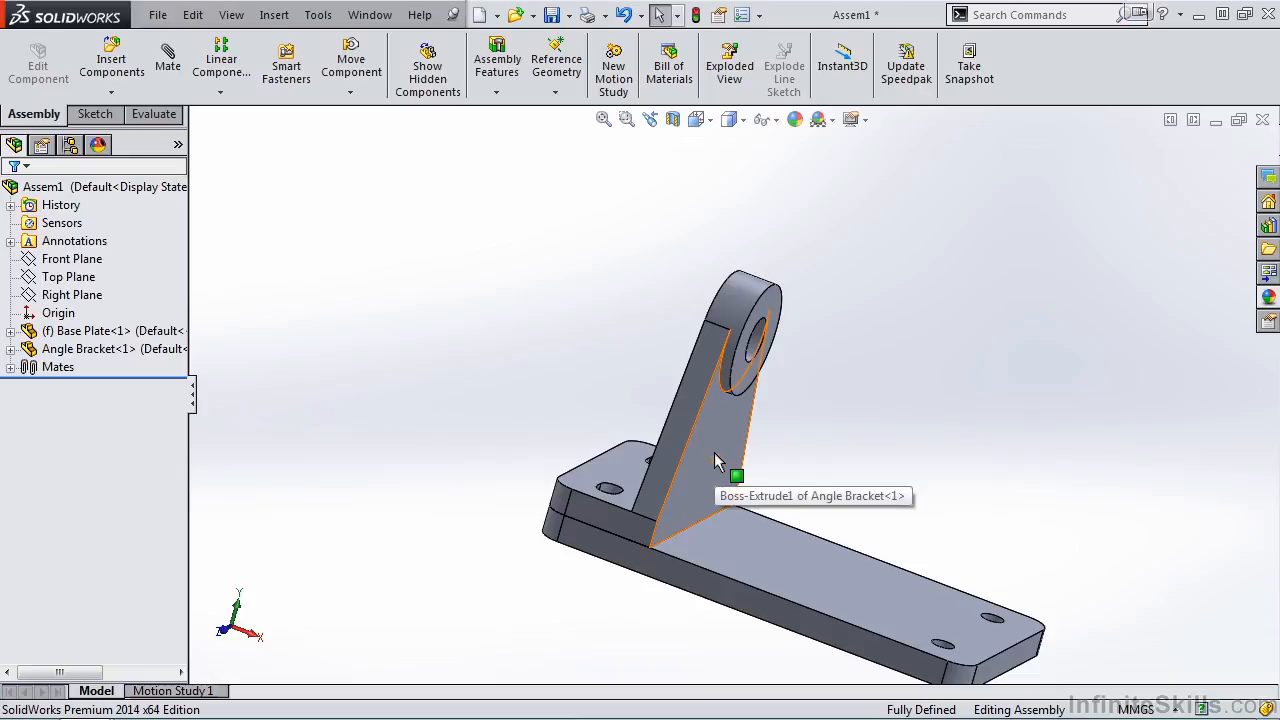
click(717, 448)
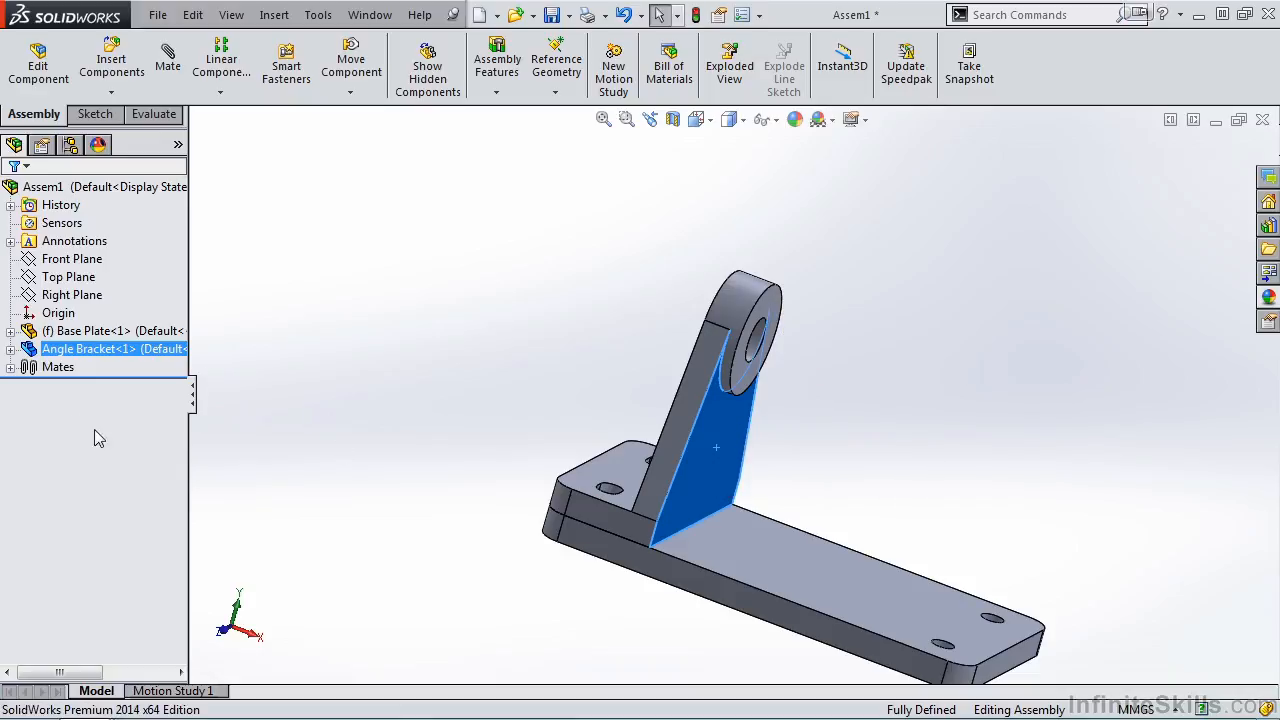
click(46, 352)
click(10, 369)
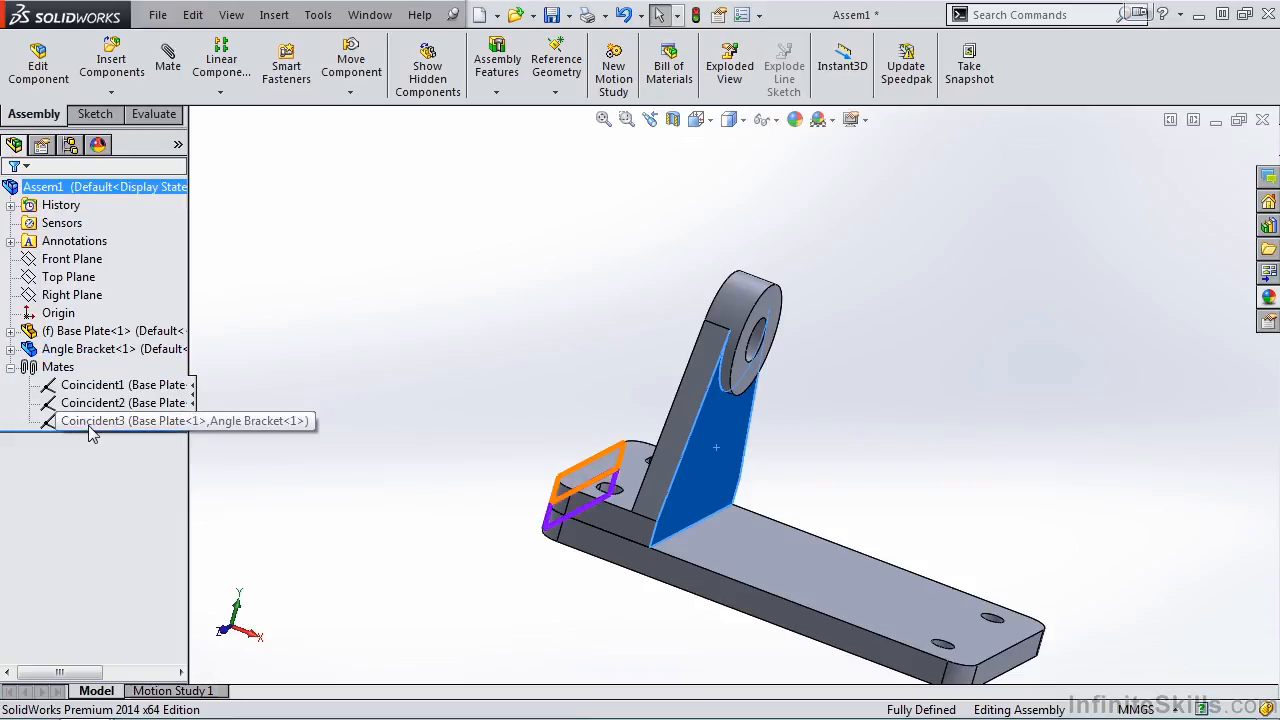
click(88, 421)
click(128, 385)
click(56, 367)
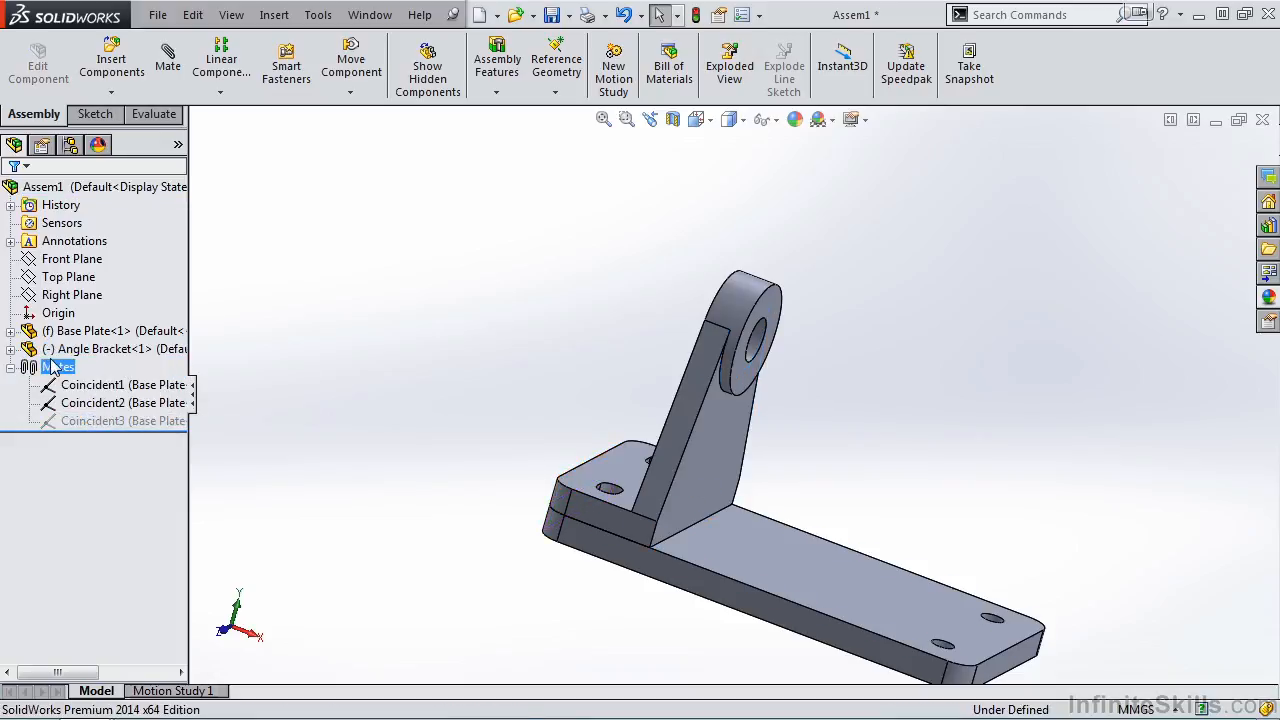
drag(691, 467, 590, 490)
middle_drag(590, 490, 712, 522)
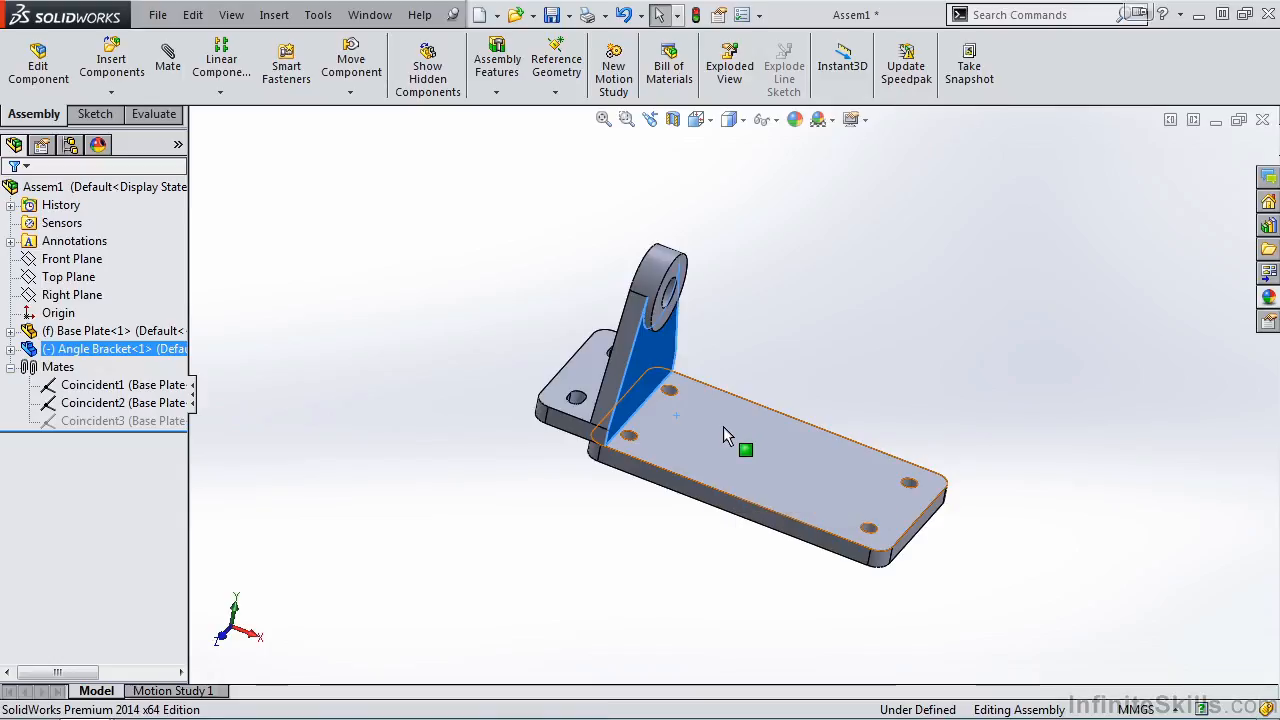
- Delete all three coincident mates and move the angle bracket clear of the base plate
click(115, 386)
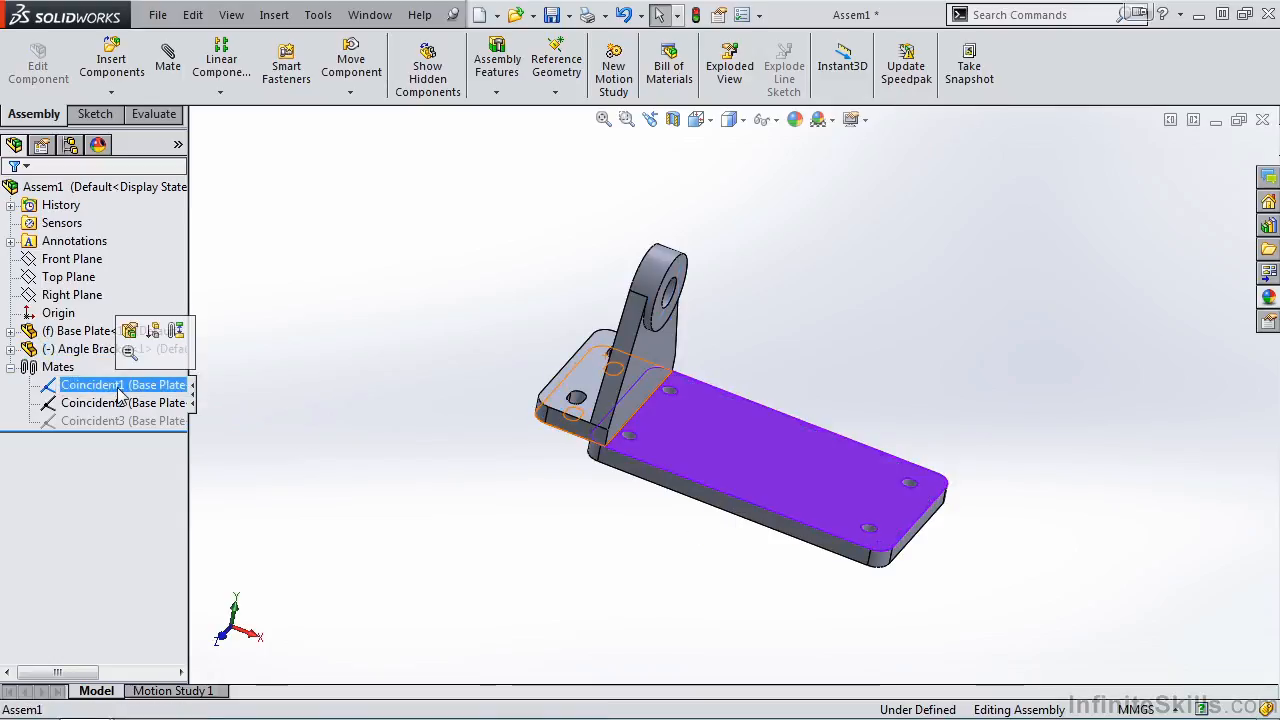
shift+click(122, 423)
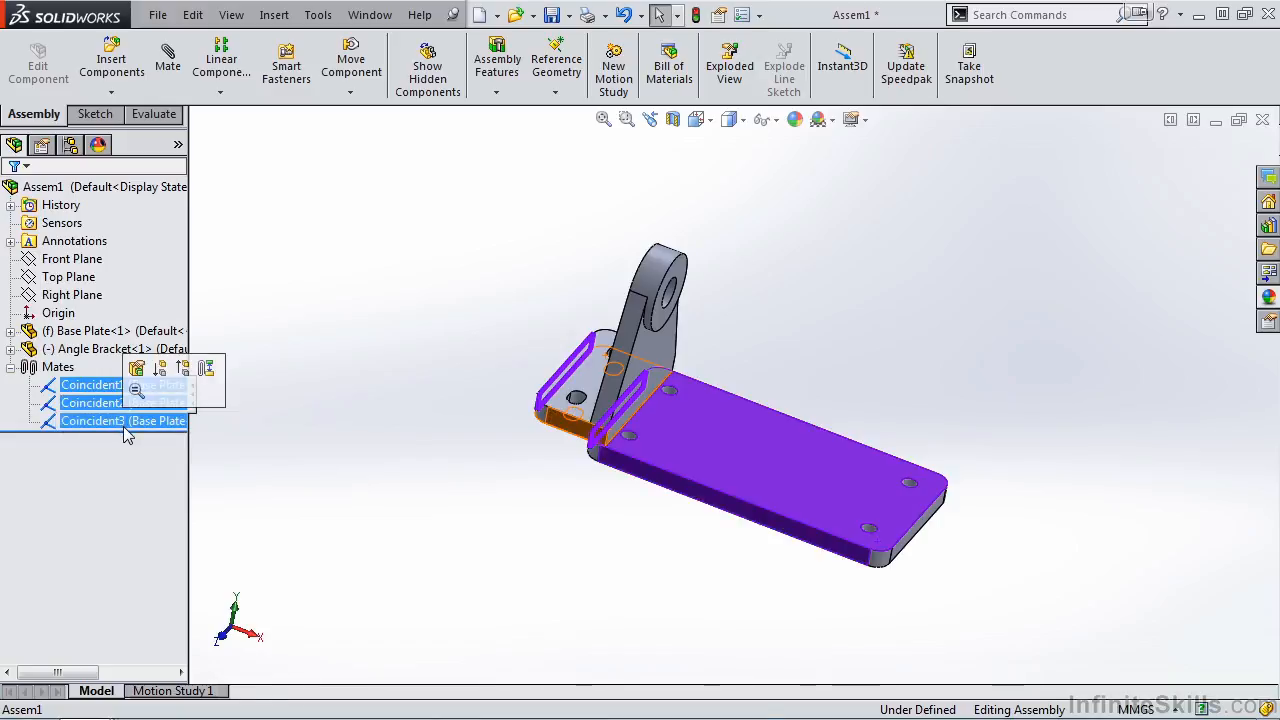
key(Delete)
click(764, 297)
drag(640, 355, 608, 327)
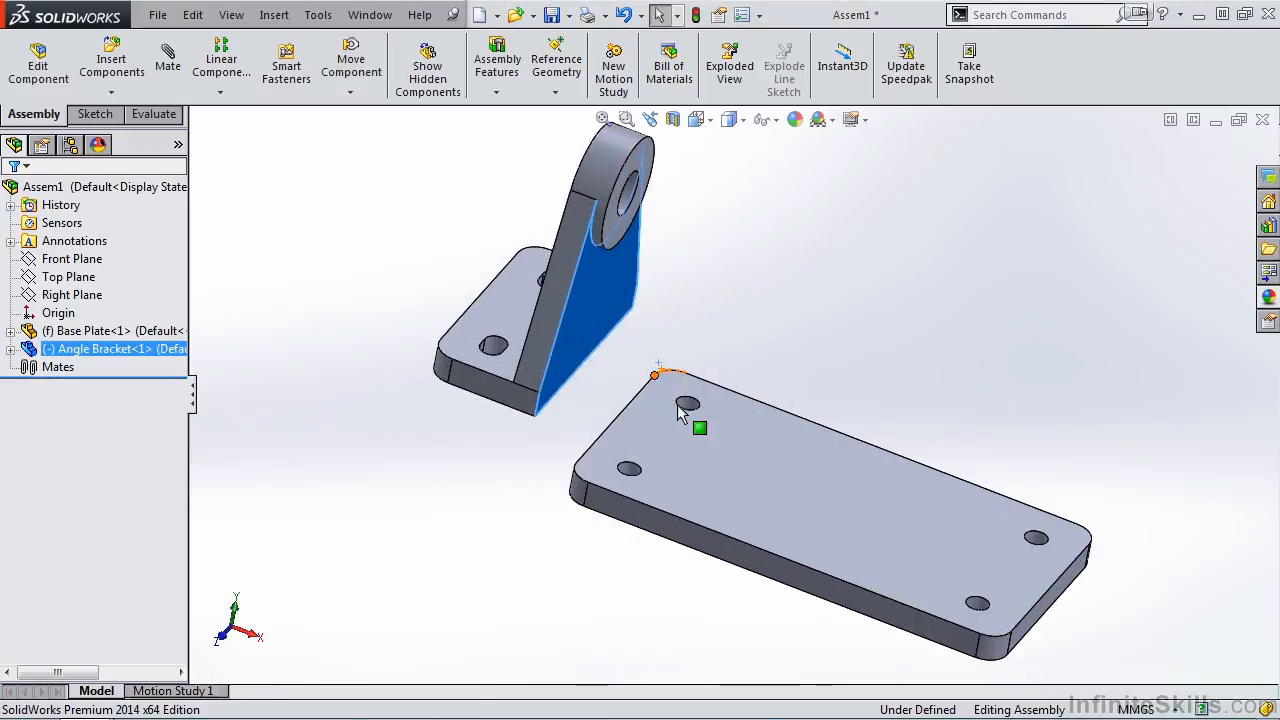
- Add a coincident mate between the Front Plane of the Base Plate and the Front Plane of the Angle Bracket
middle_drag(766, 449, 754, 406)
click(168, 68)
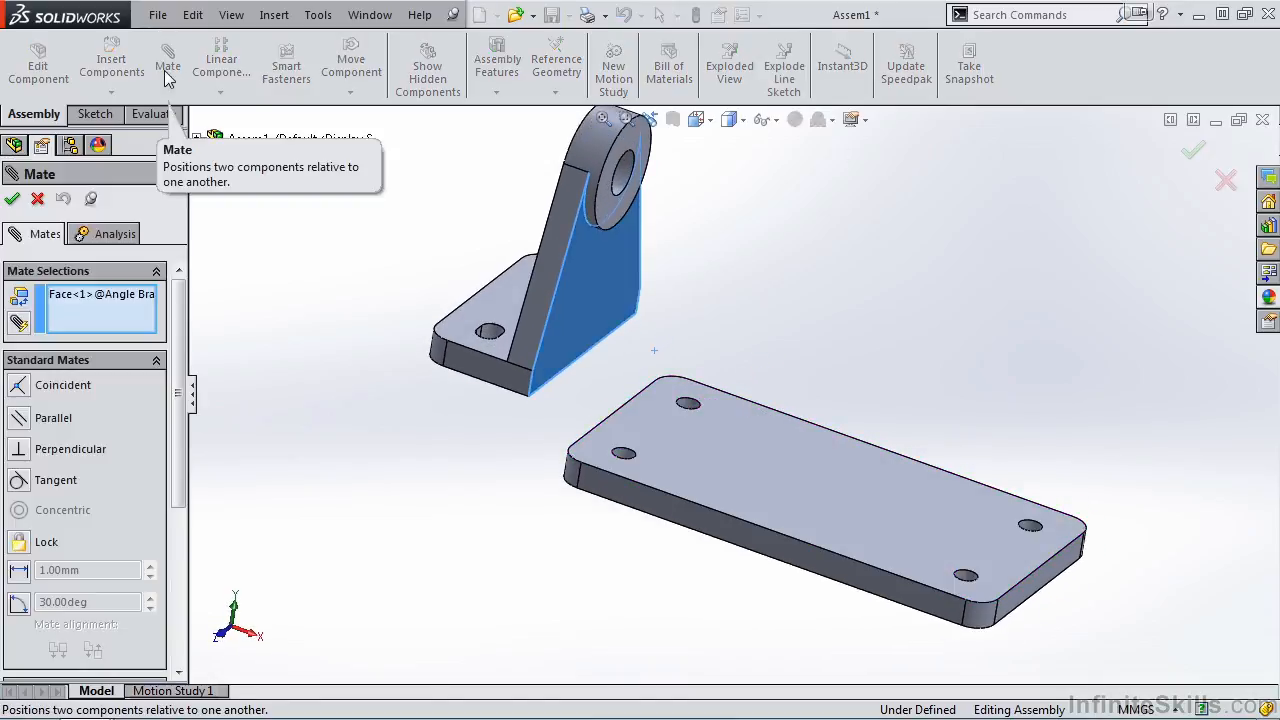
right_click(160, 300)
click(215, 315)
click(198, 138)
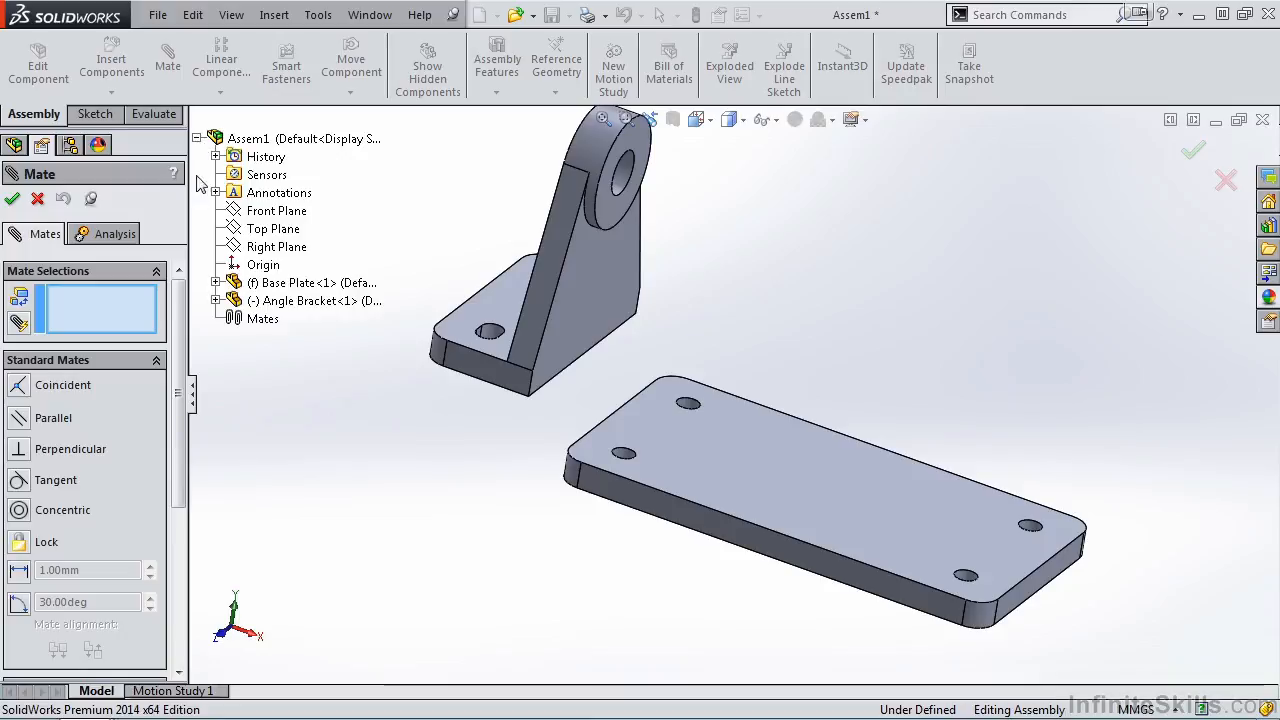
click(216, 283)
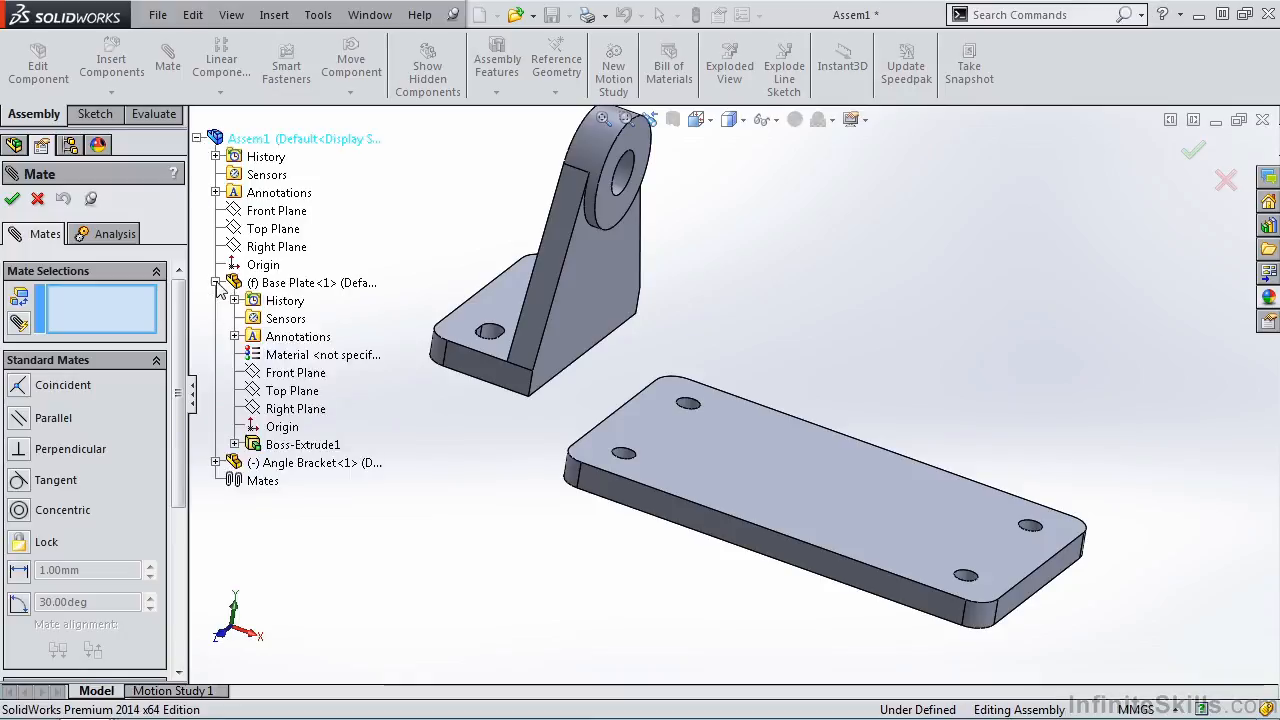
click(290, 372)
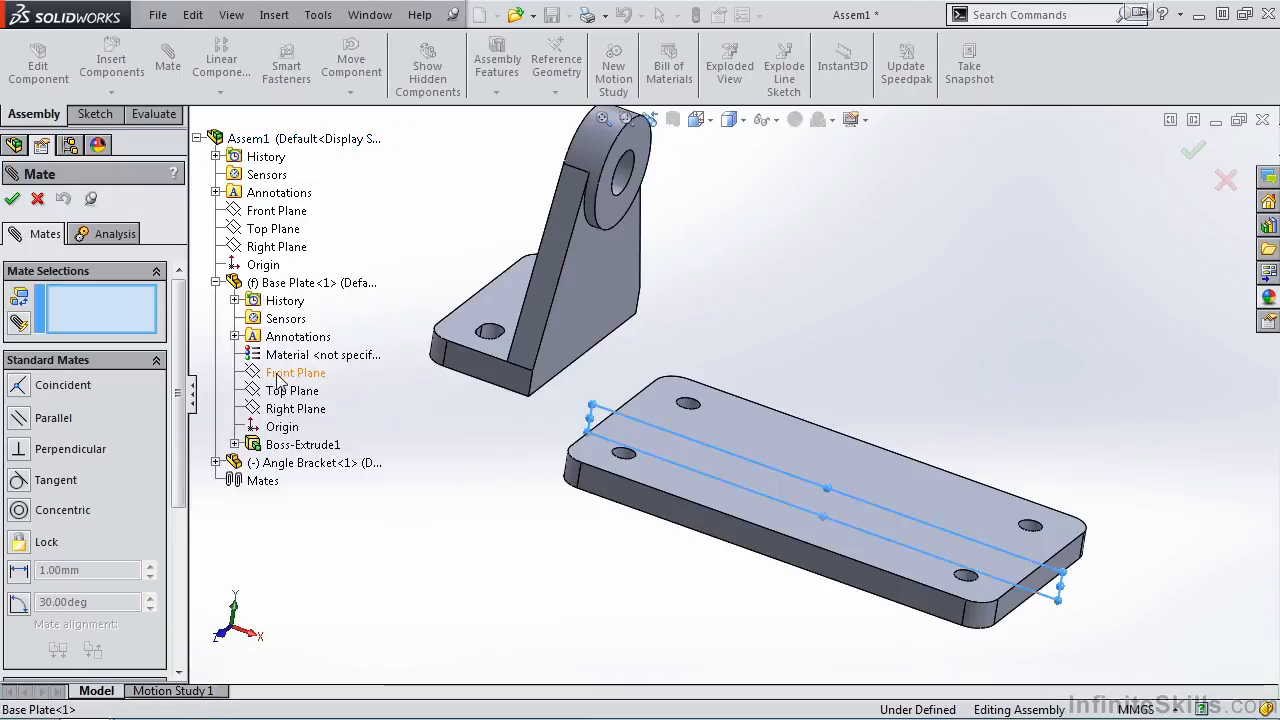
click(215, 463)
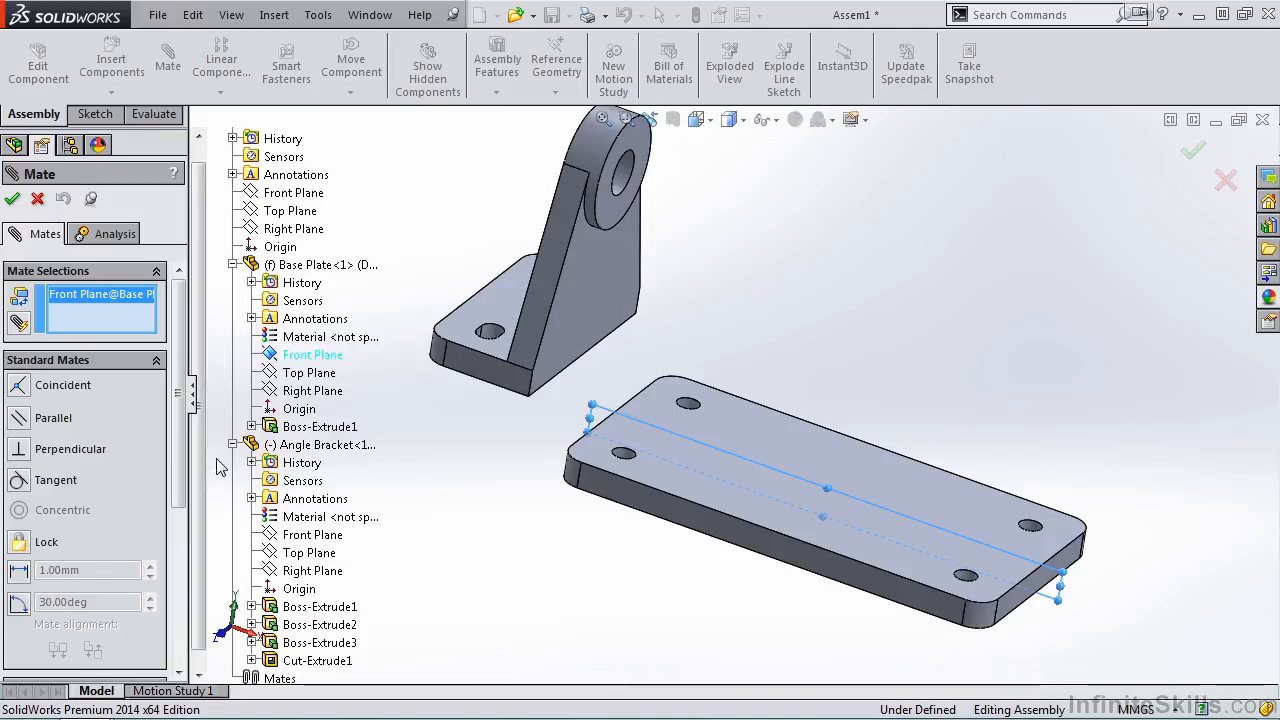
click(305, 535)
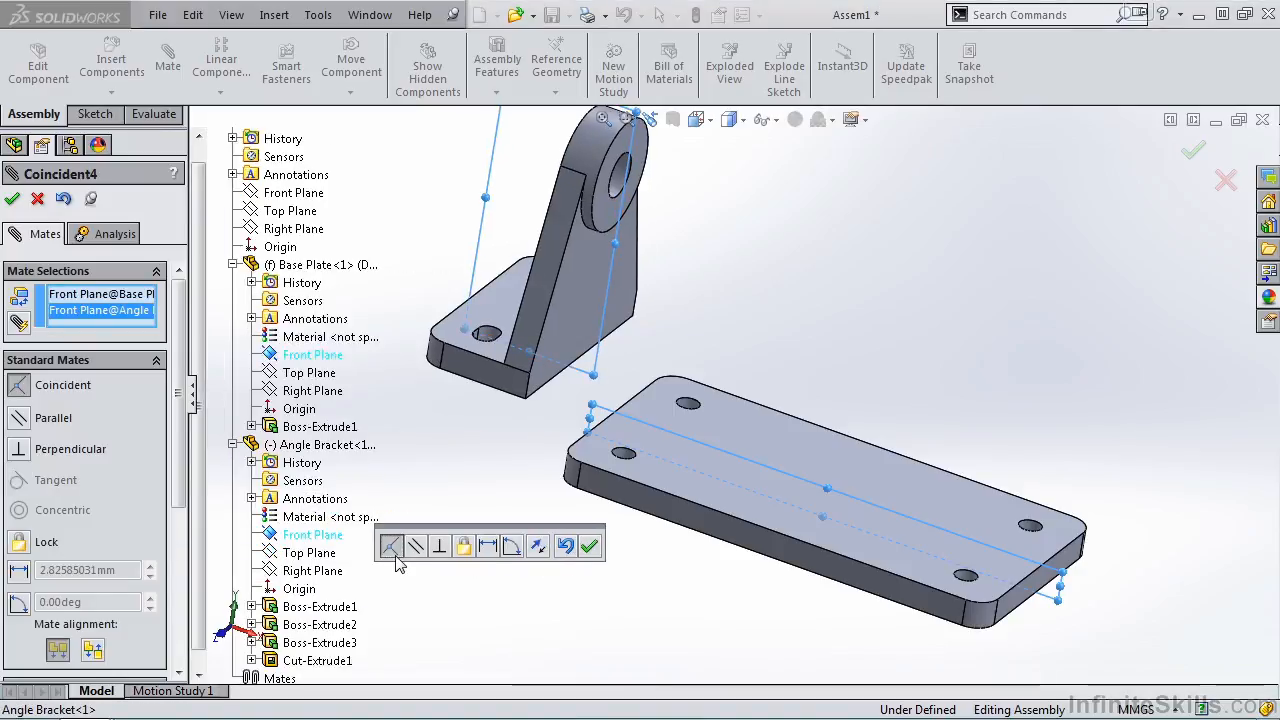
click(589, 546)
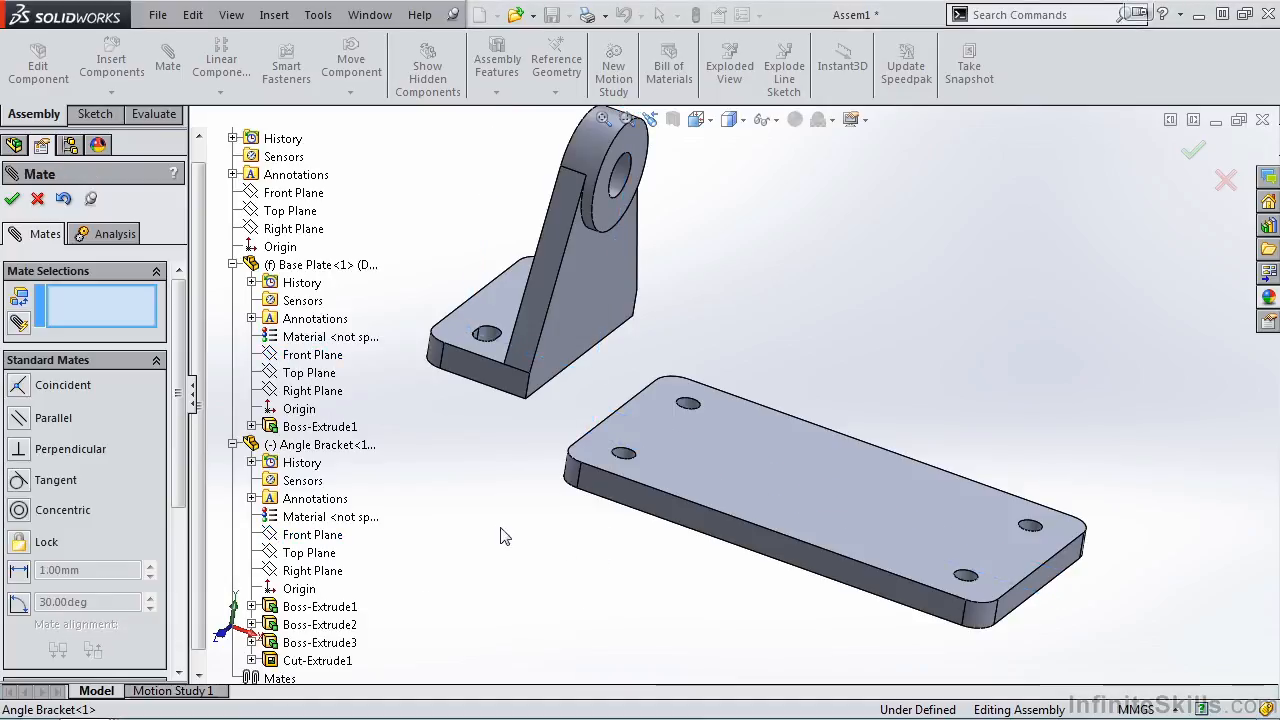
- Add a coincident mate between the angle bracket's bottom face and the base plate's top face
middle_drag(496, 534, 593, 368)
click(502, 418)
middle_drag(523, 531, 718, 528)
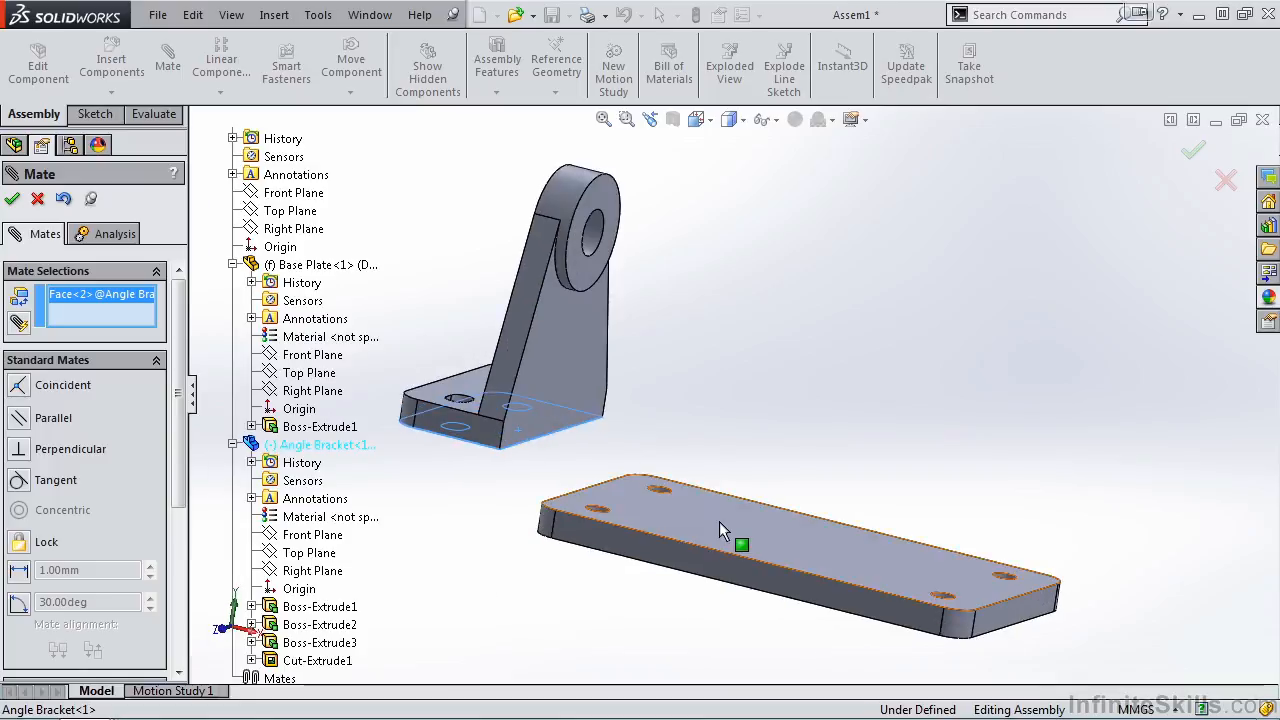
click(720, 527)
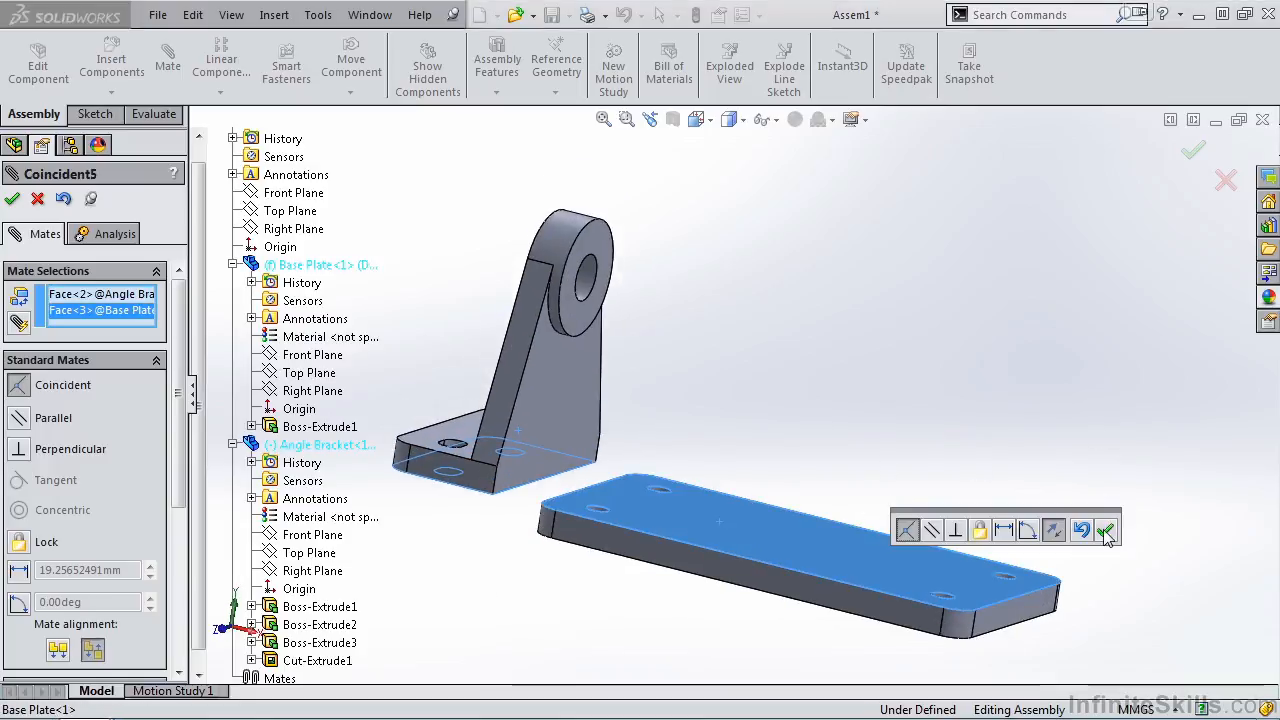
click(1105, 532)
- Mate the end faces of the base plate and the angle bracket's base coincident, and finish mating
mouse_move(585, 584)
middle_down()
mouse_move(529, 569)
mouse_move(565, 588)
middle_up()
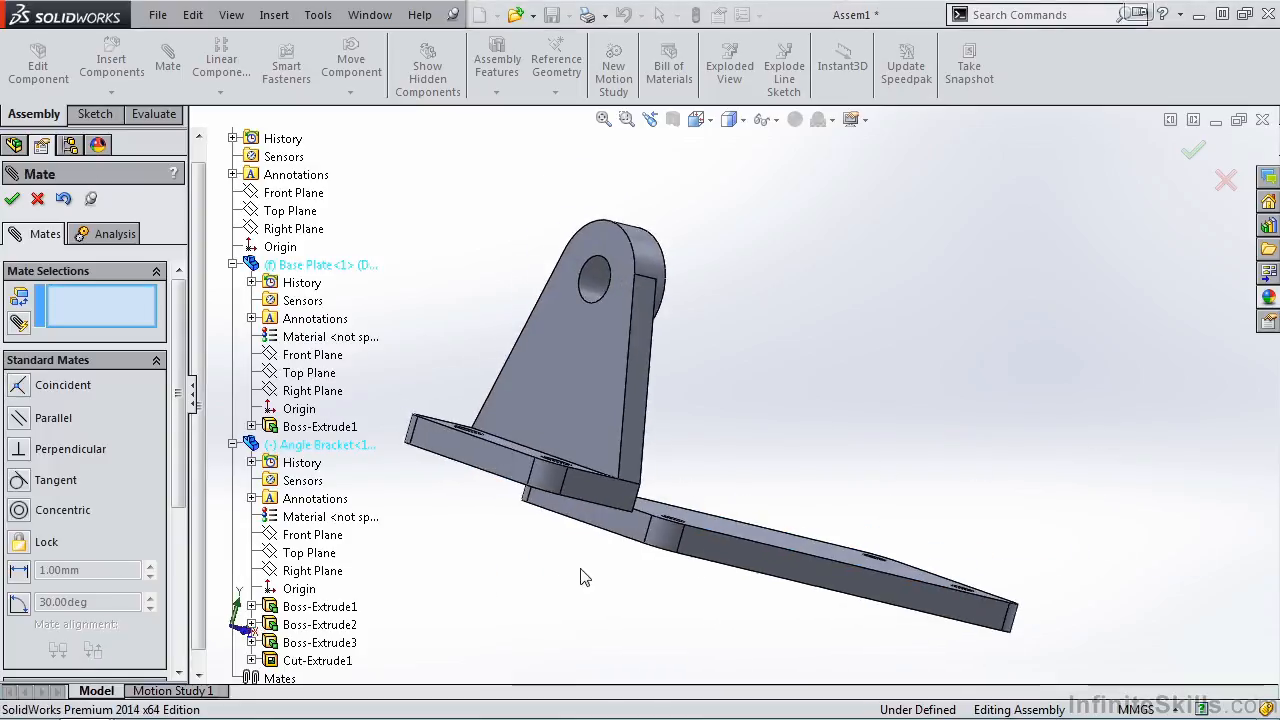
click(631, 528)
click(507, 465)
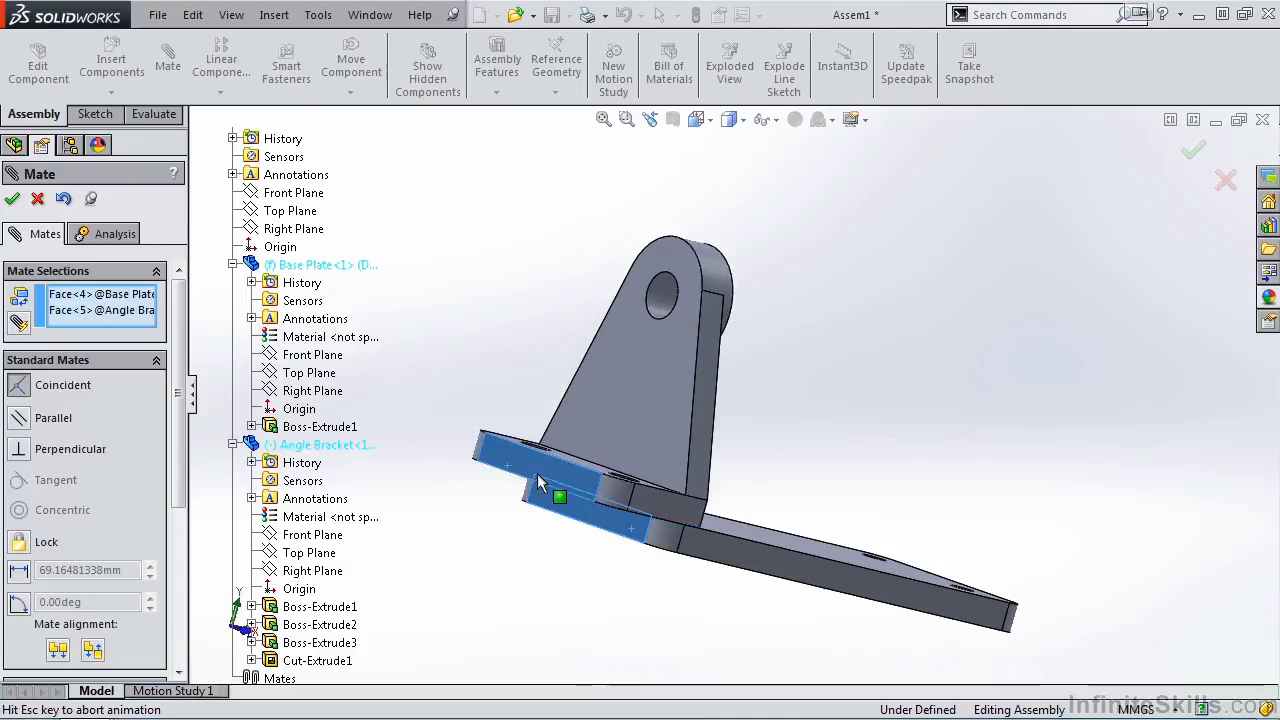
click(908, 526)
middle_drag(843, 597, 687, 617)
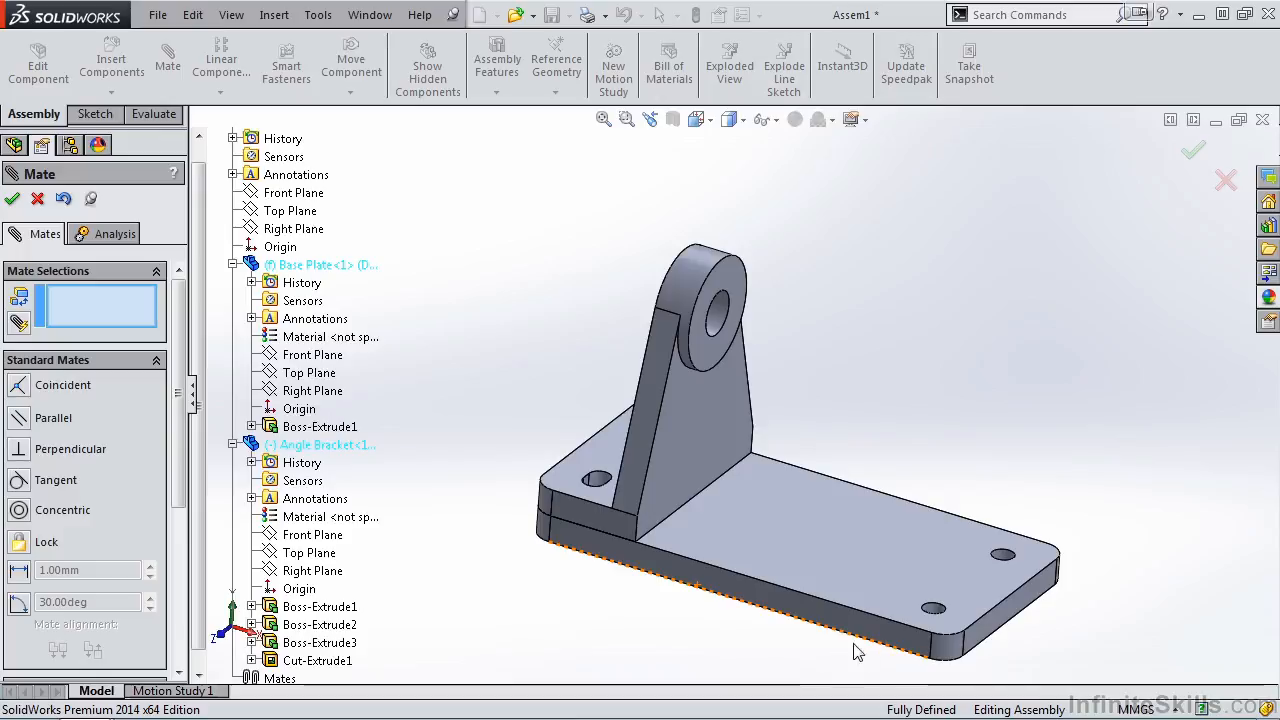
scroll(874, 651, up, 3)
scroll(864, 524, down, 3)
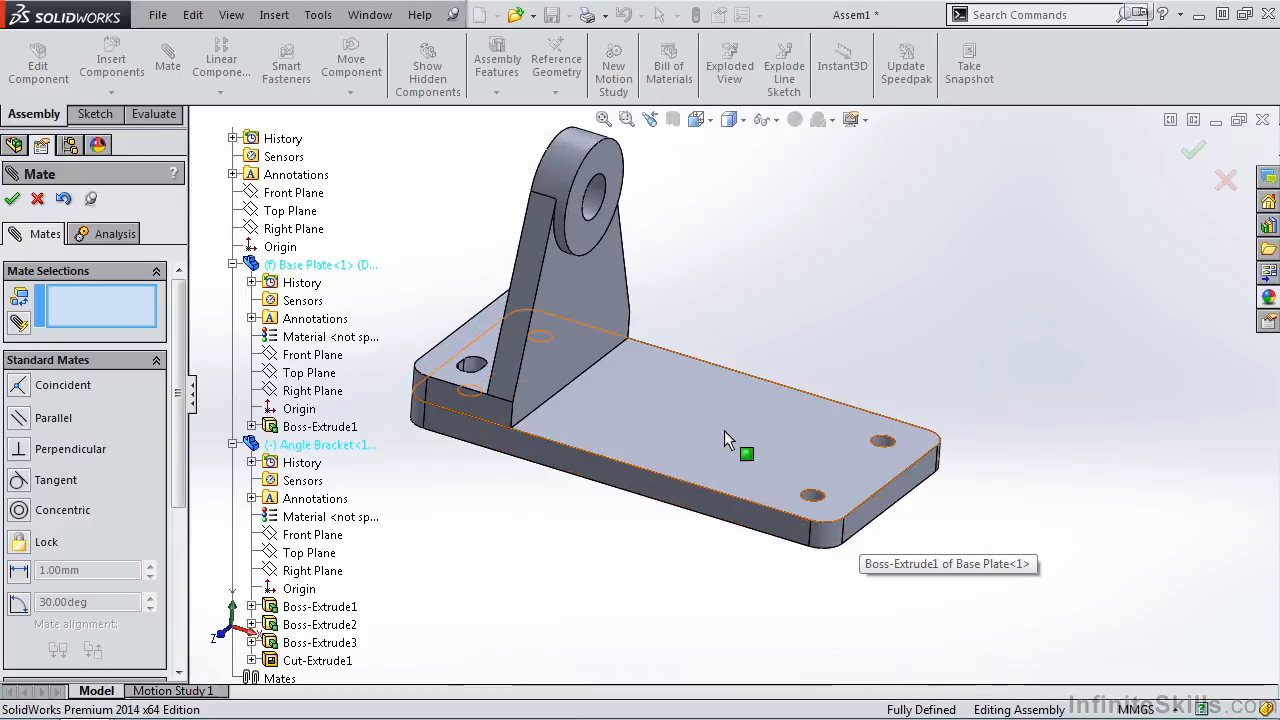
click(12, 199)
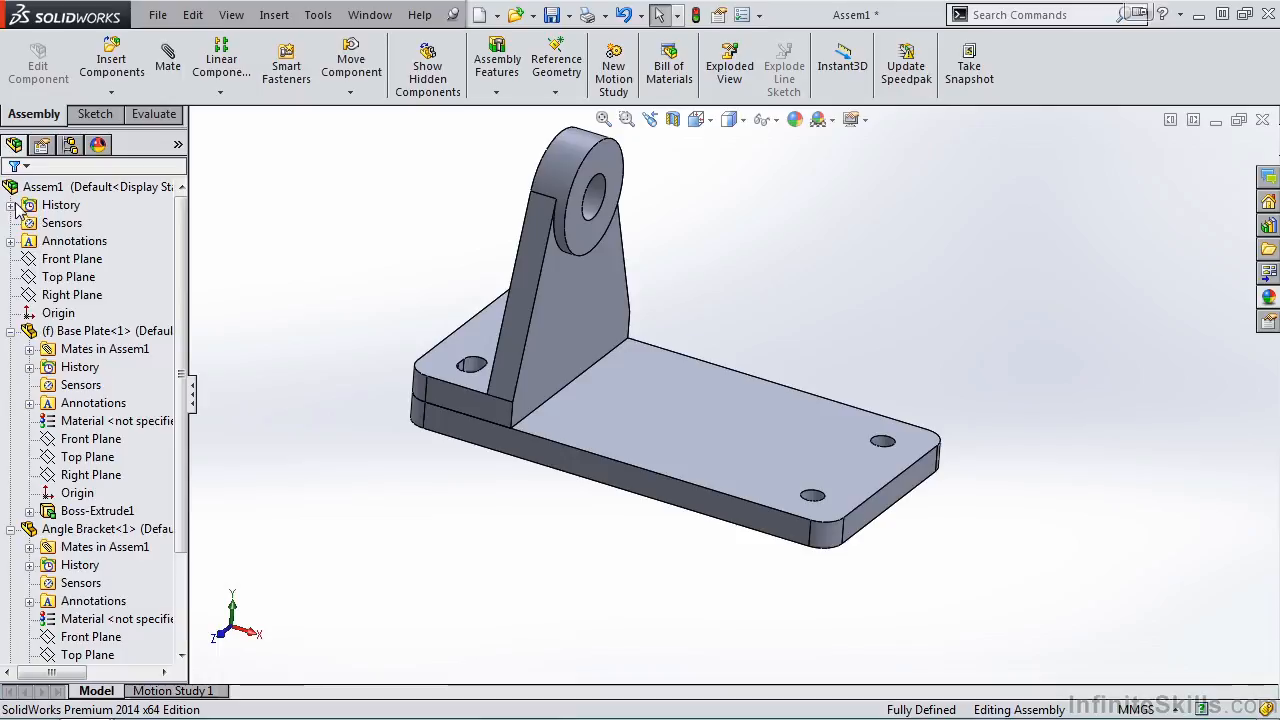
- Insert a second Angle Bracket beside the base plate's free end and rotate it so its bottom face can be selected
click(111, 58)
click(84, 444)
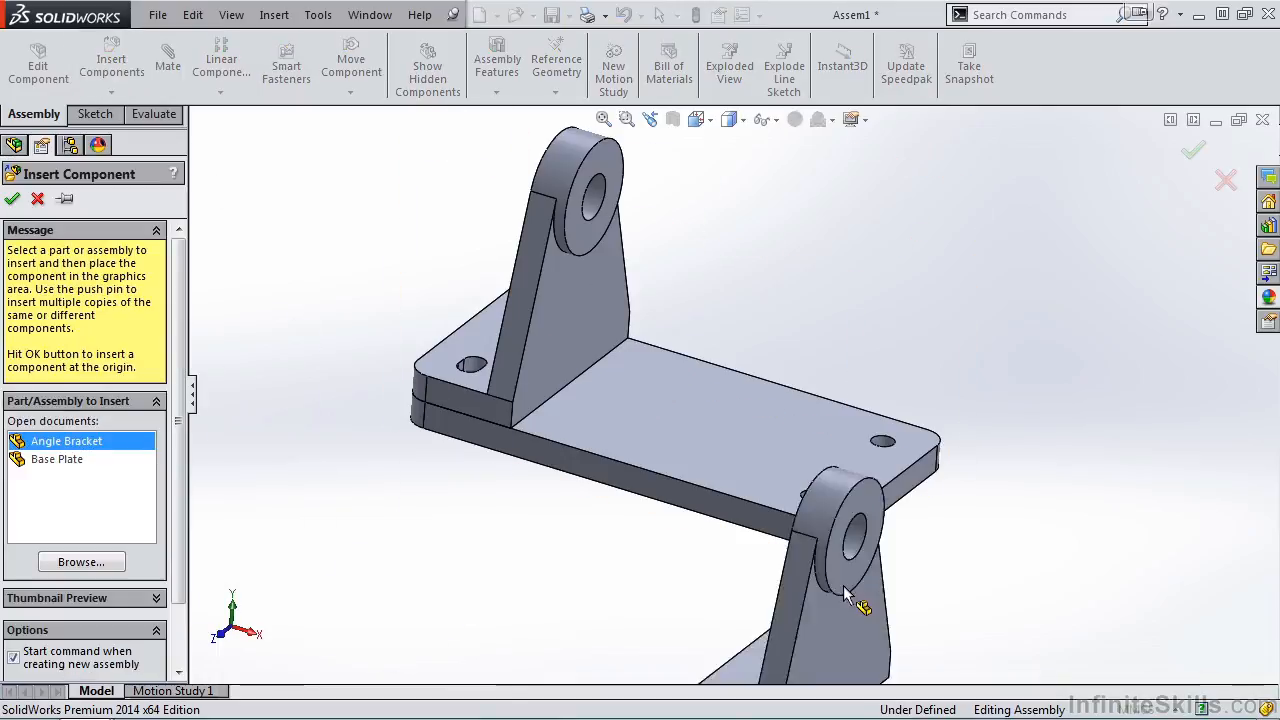
click(1047, 268)
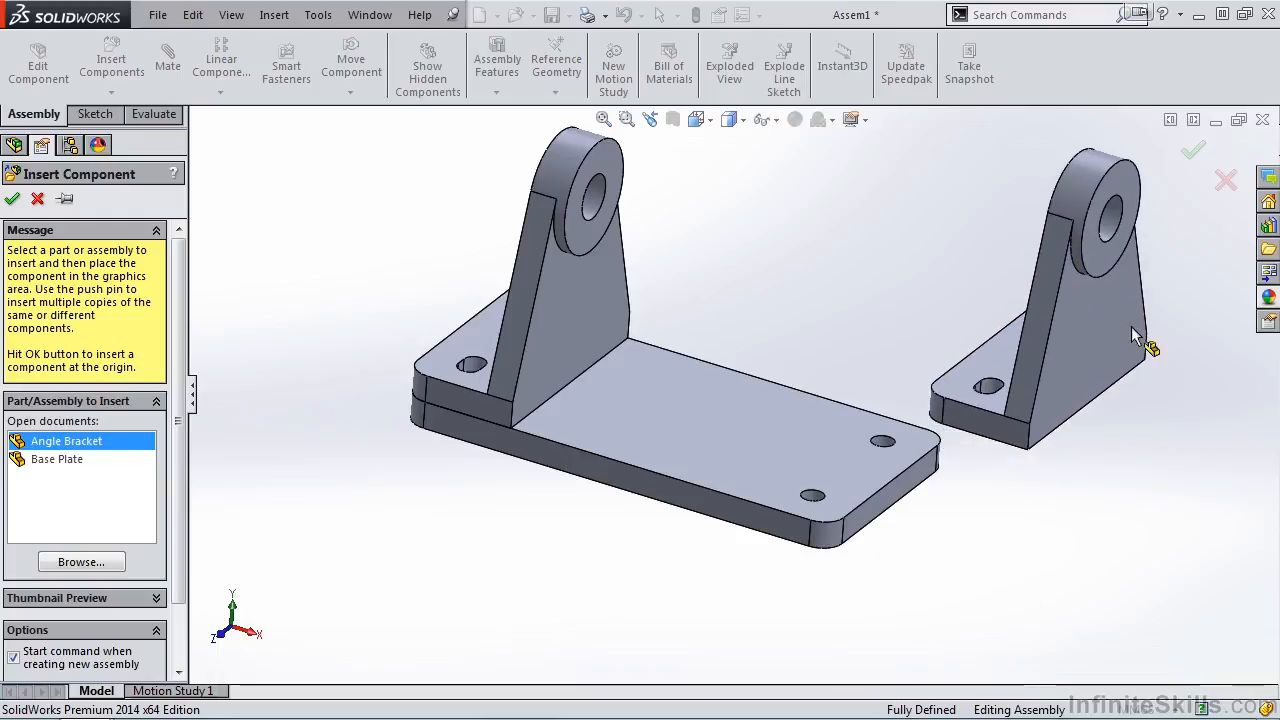
right_drag(1111, 326, 883, 363)
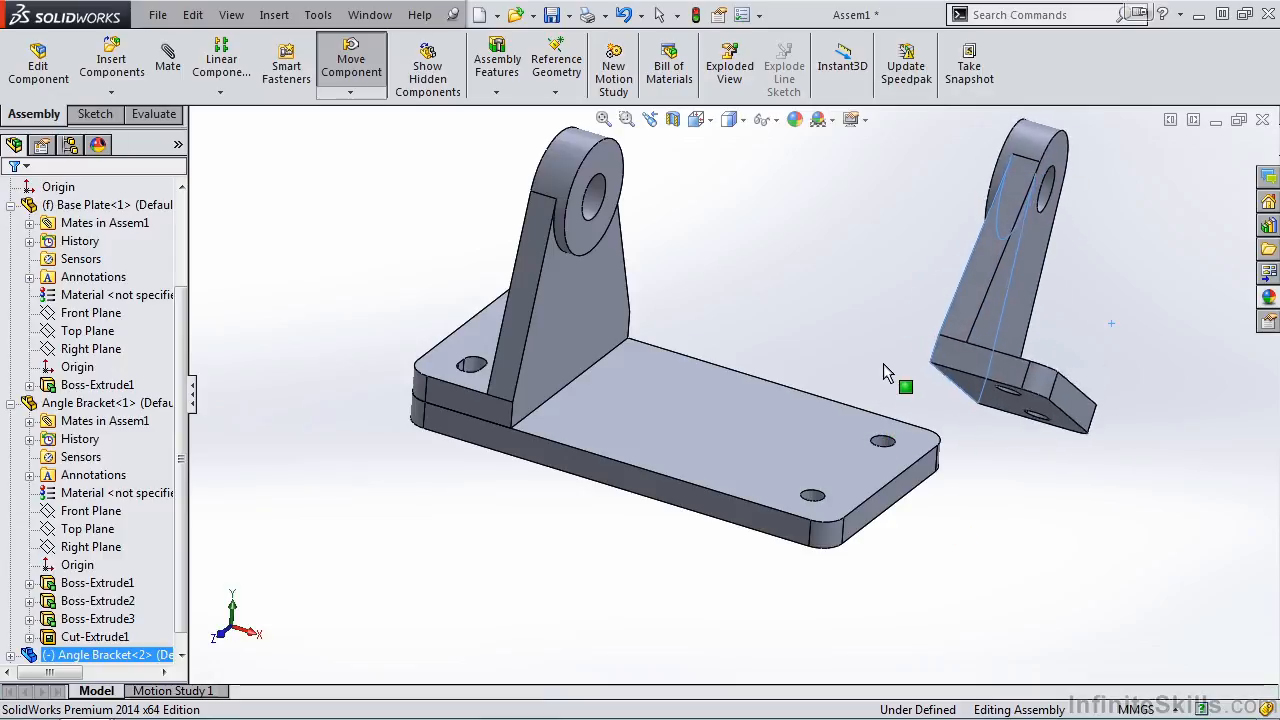
- Mate the second angle bracket's bottom face coincident with the base plate's top face
click(991, 399)
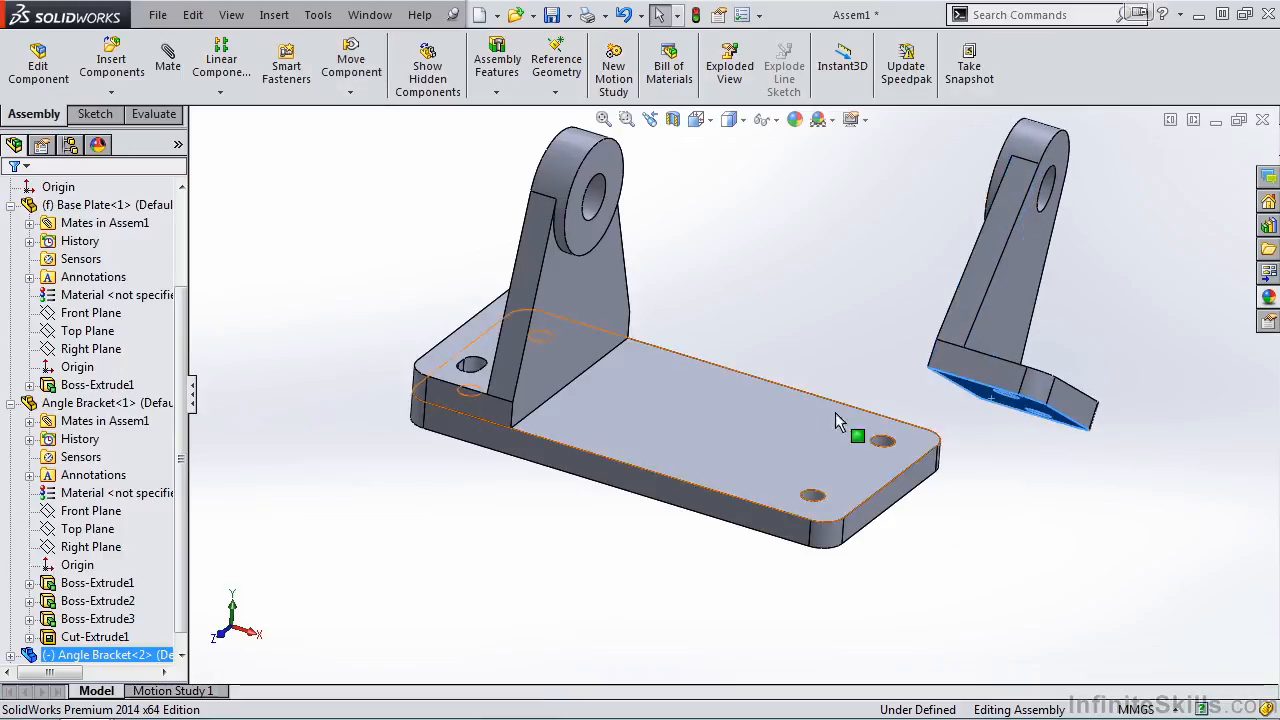
click(166, 66)
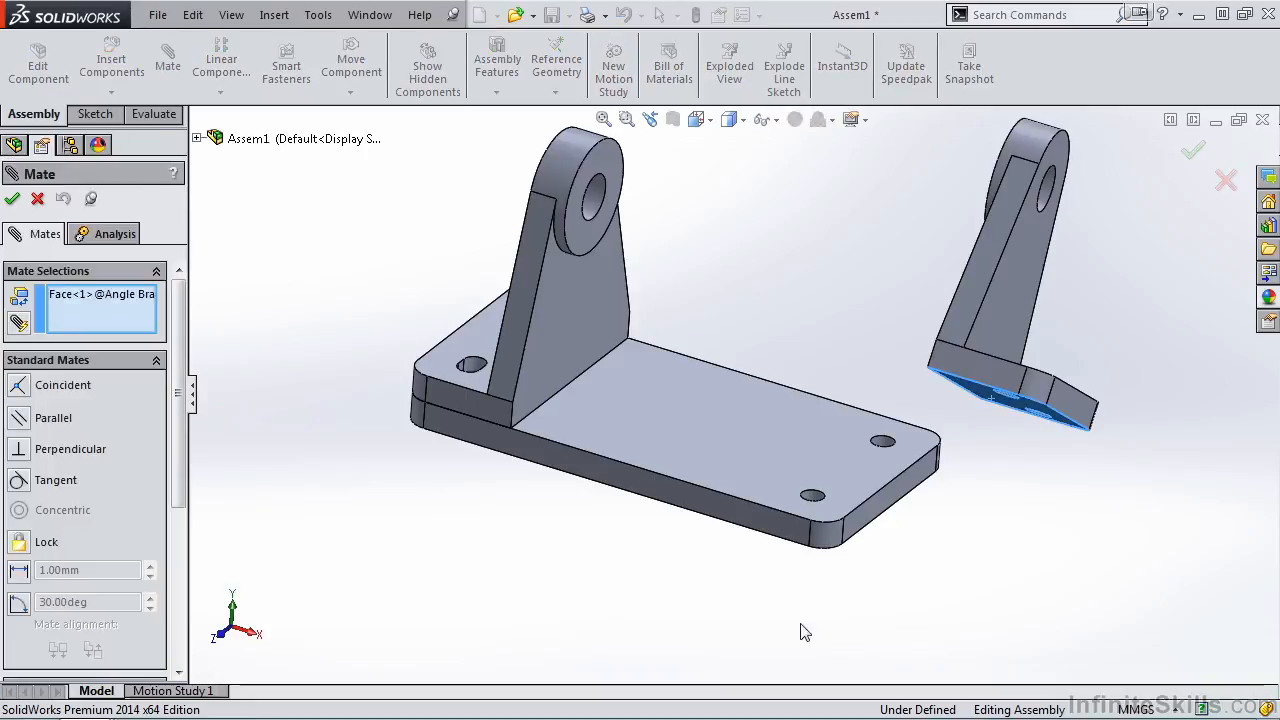
click(784, 431)
click(1008, 464)
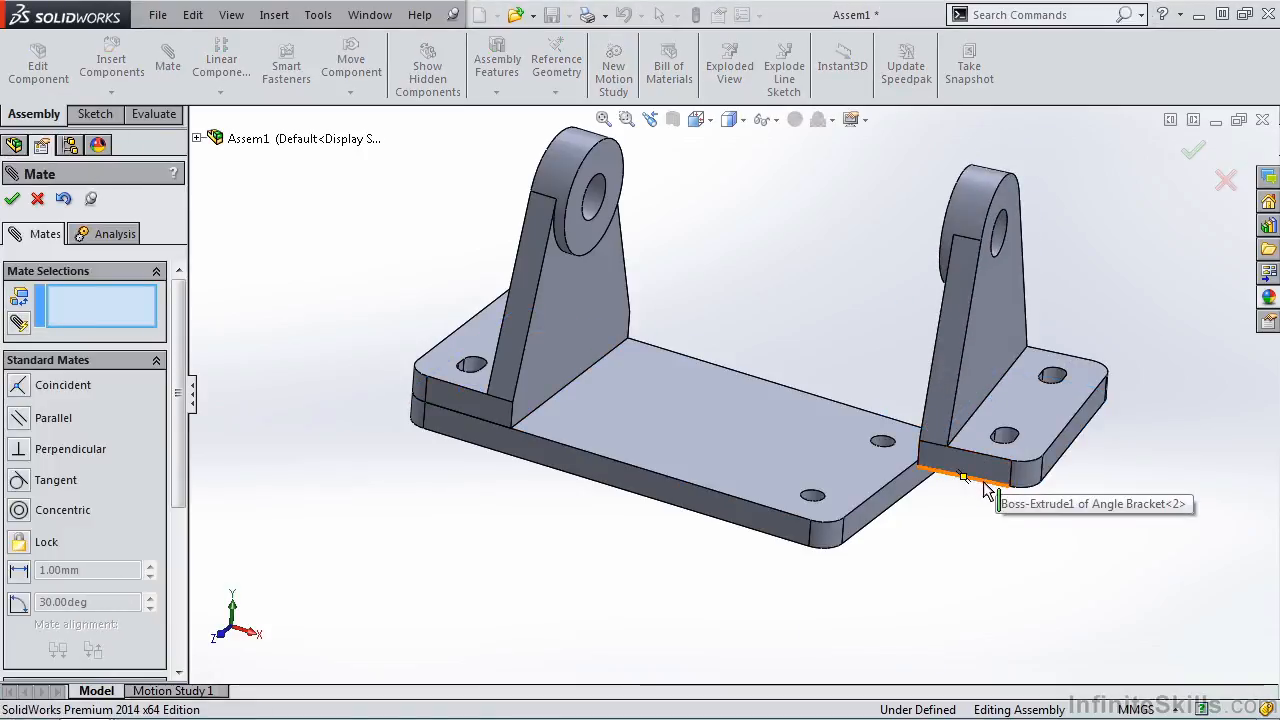
- Add a coincident mate between the second bracket's lower side edge and the base plate's upper long edge
click(985, 490)
click(790, 519)
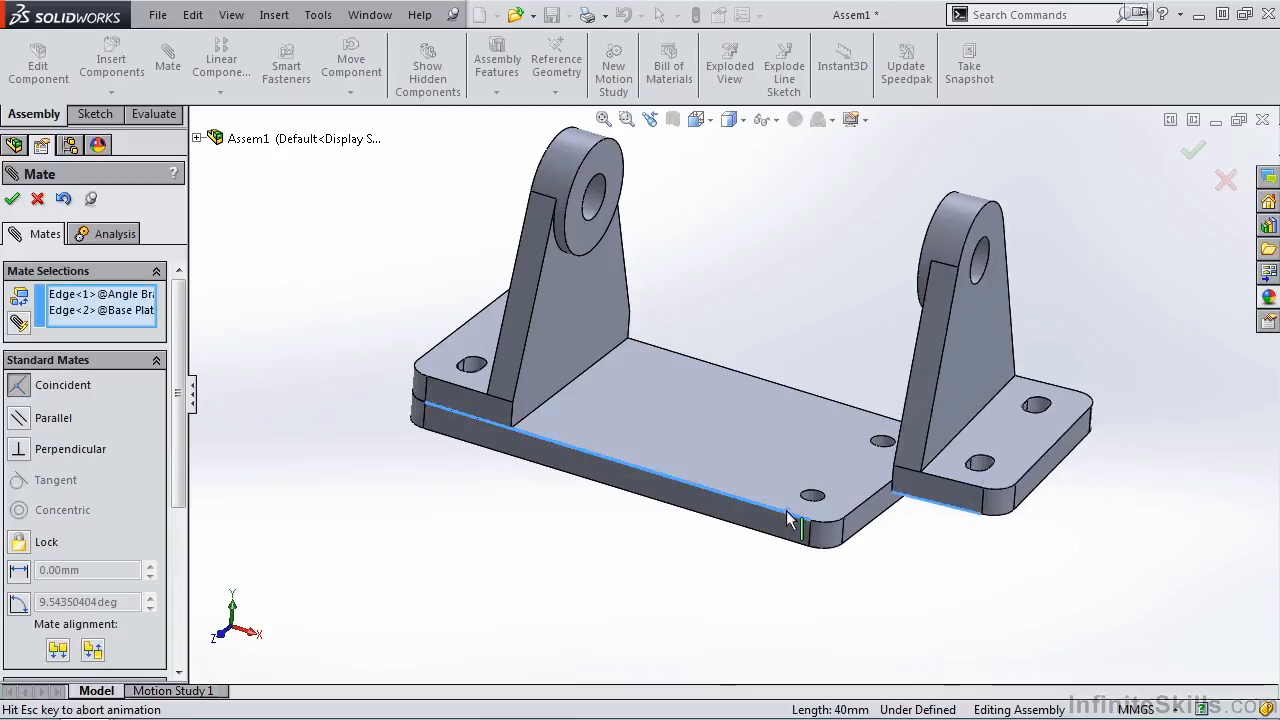
click(1008, 568)
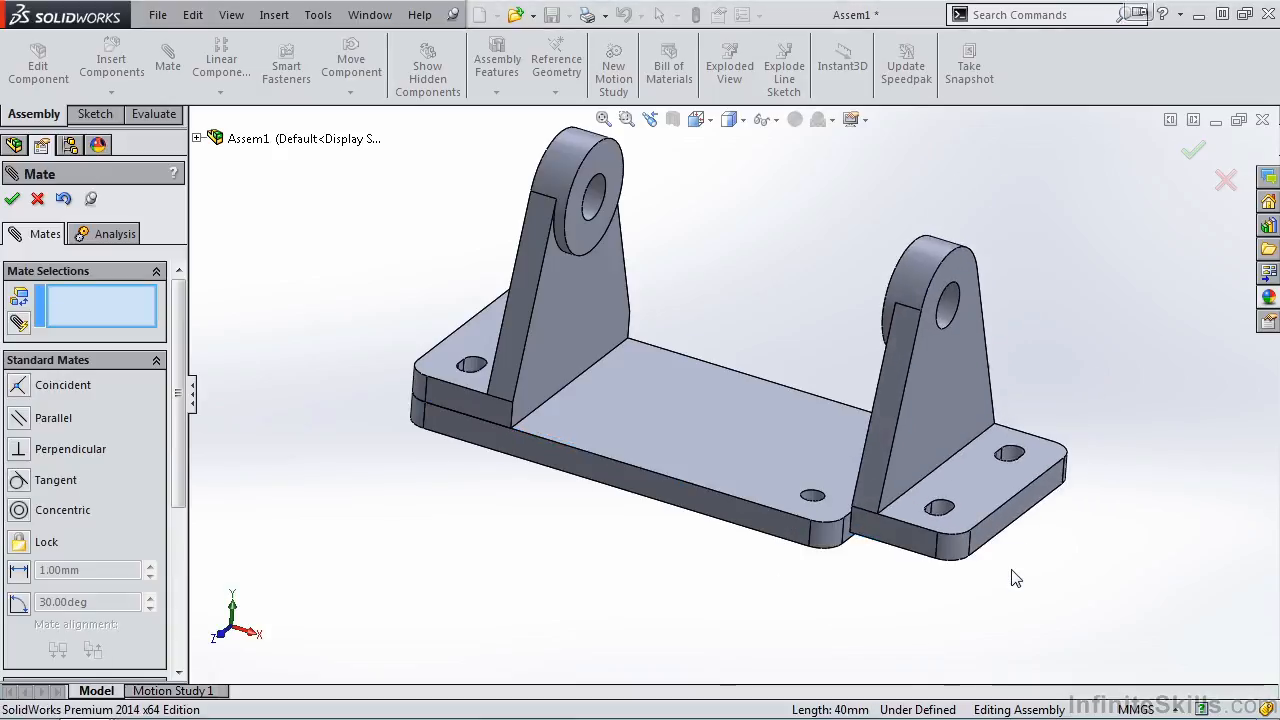
- Slide the second bracket onto the base plate, mate its lower end edge coincident with the plate's upper end edge, and finish mating
drag(958, 470, 774, 448)
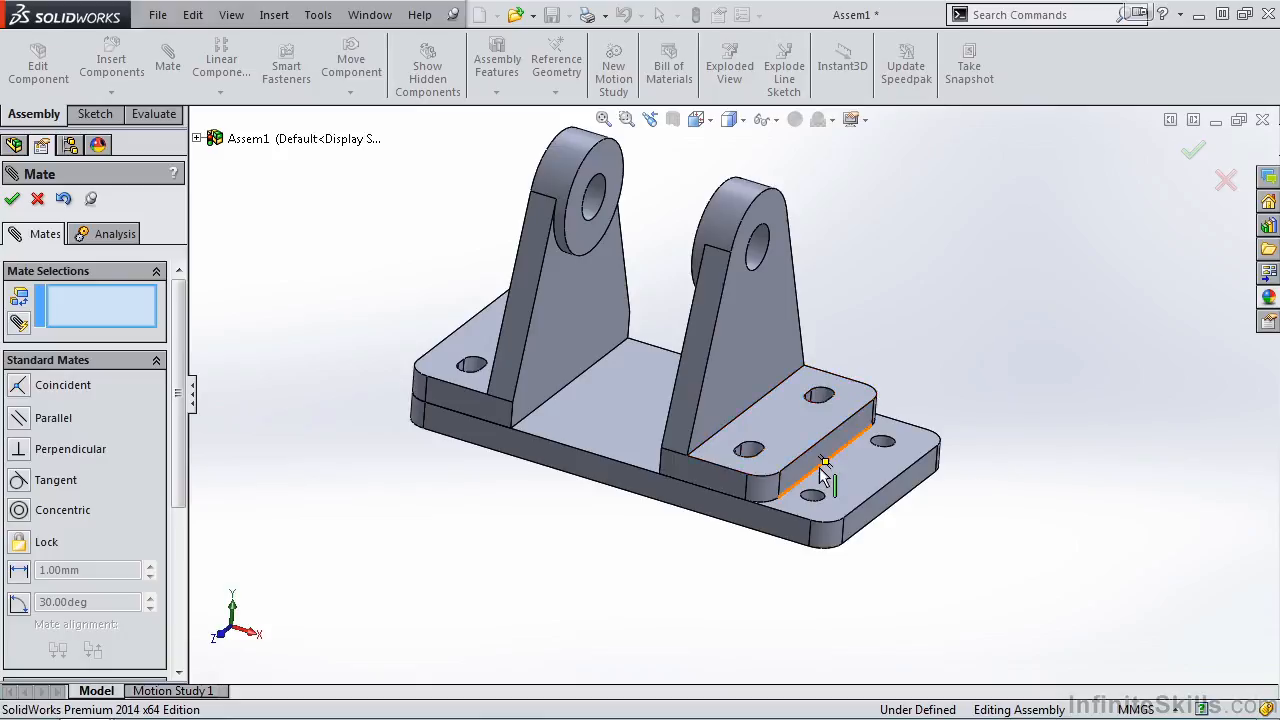
click(818, 468)
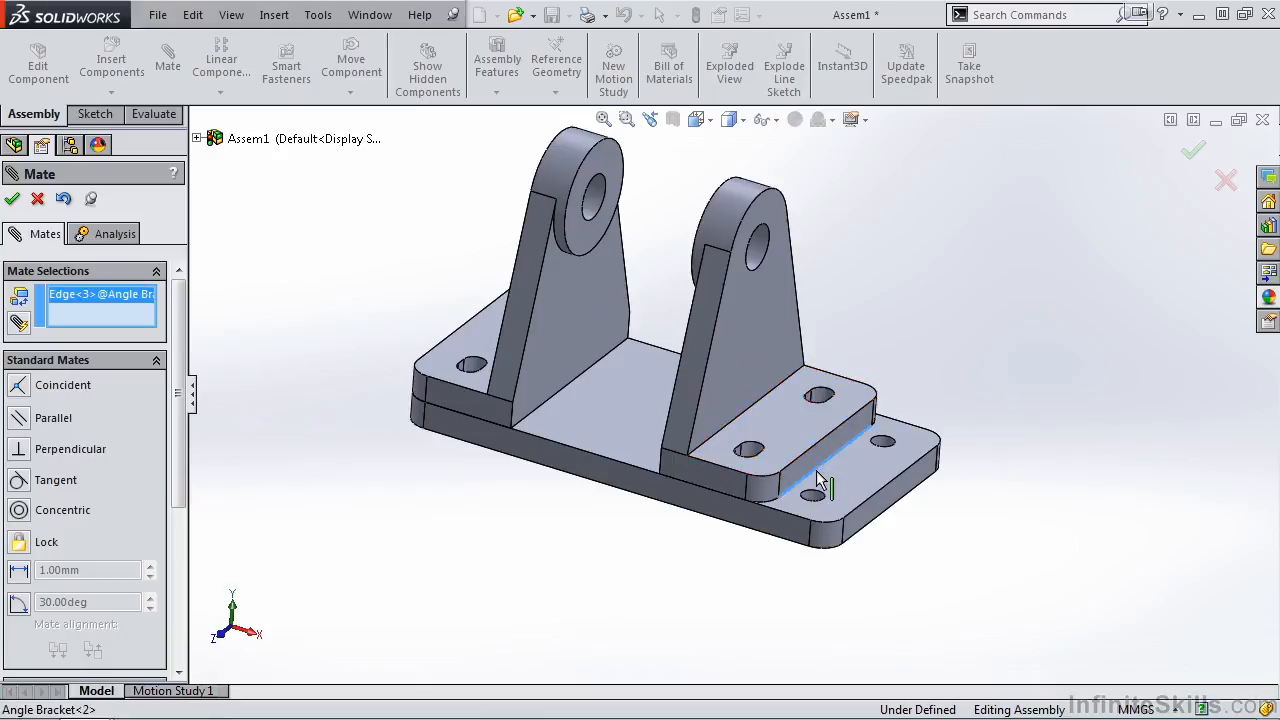
click(866, 504)
click(1079, 546)
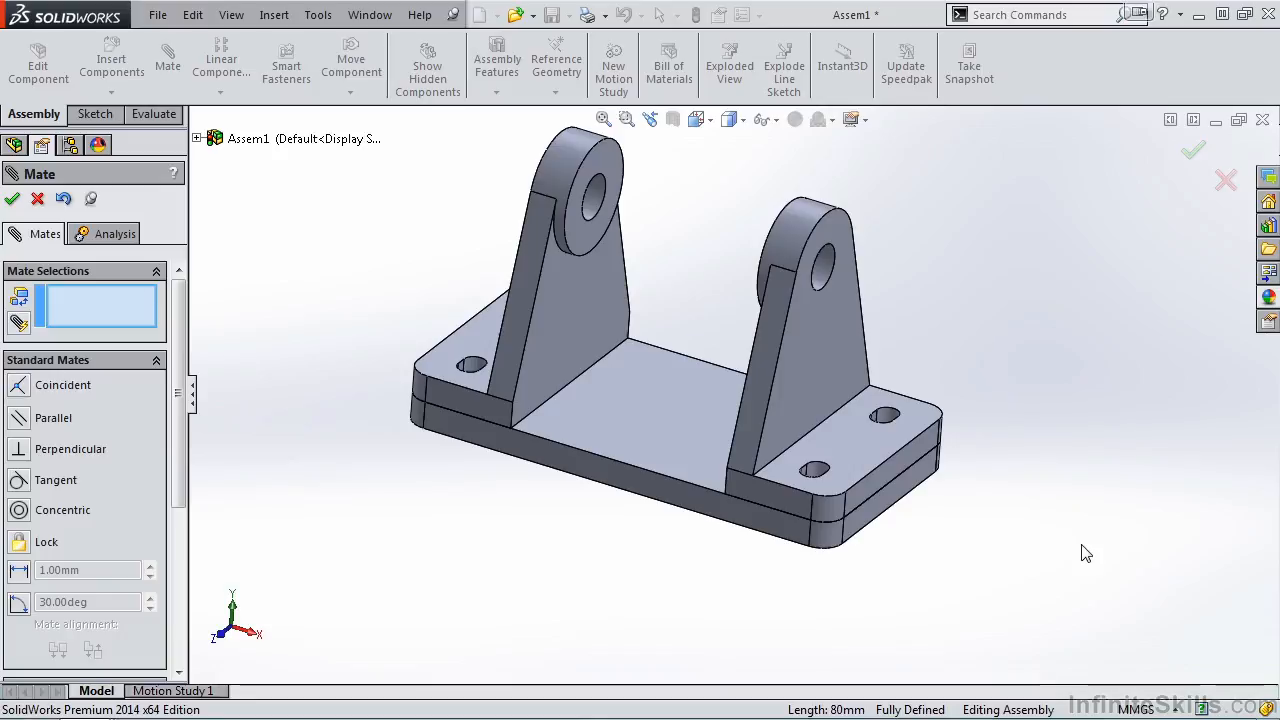
click(13, 200)
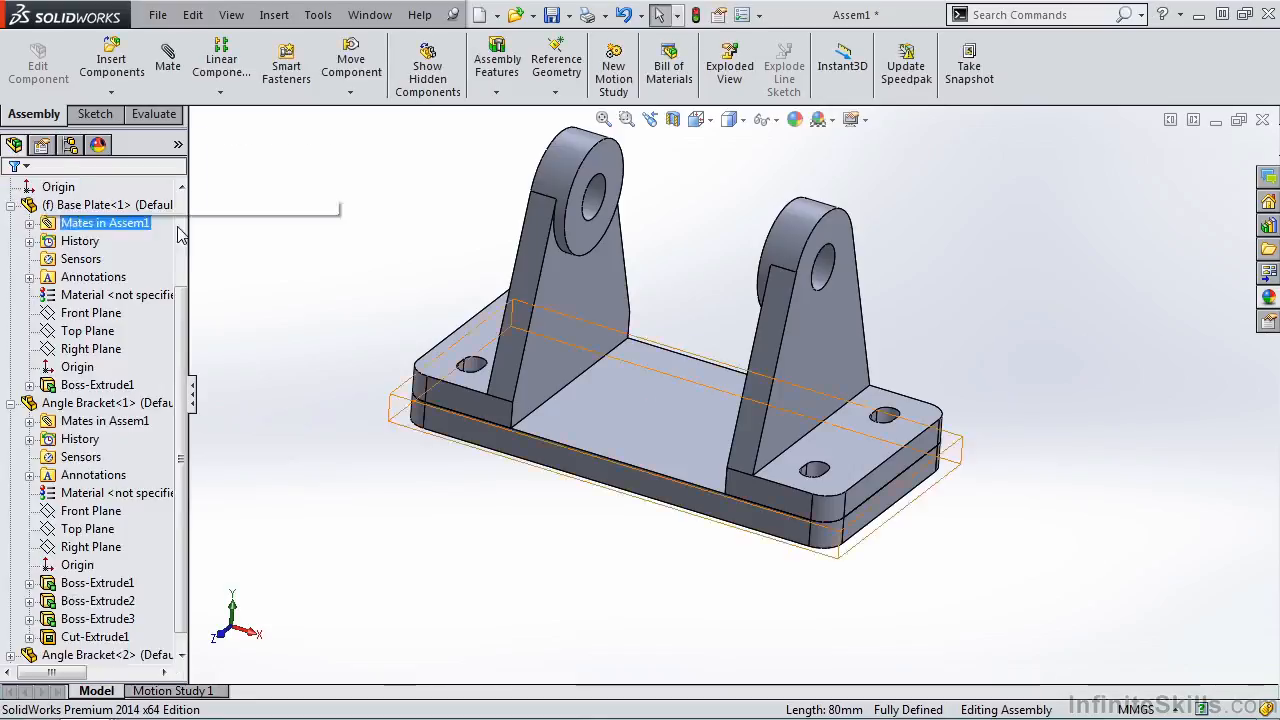
- Collapse all expanded items in the assembly's feature tree
right_click(146, 255)
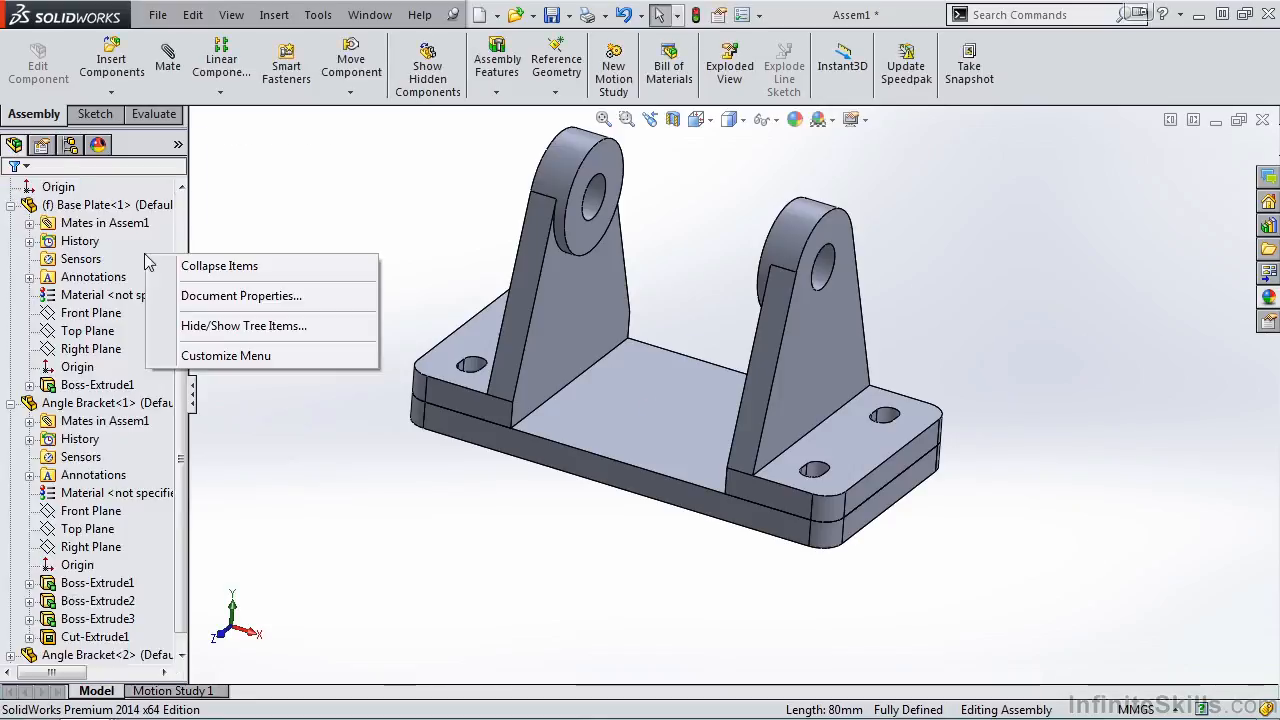
click(196, 267)
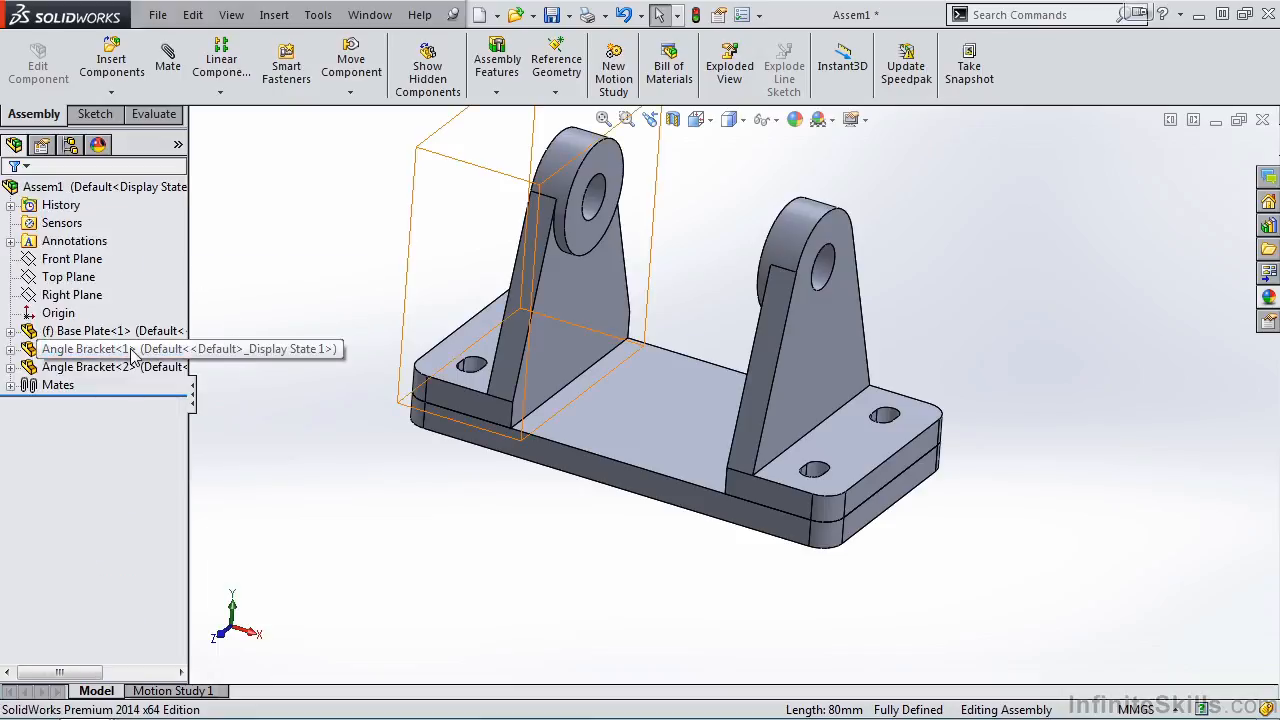